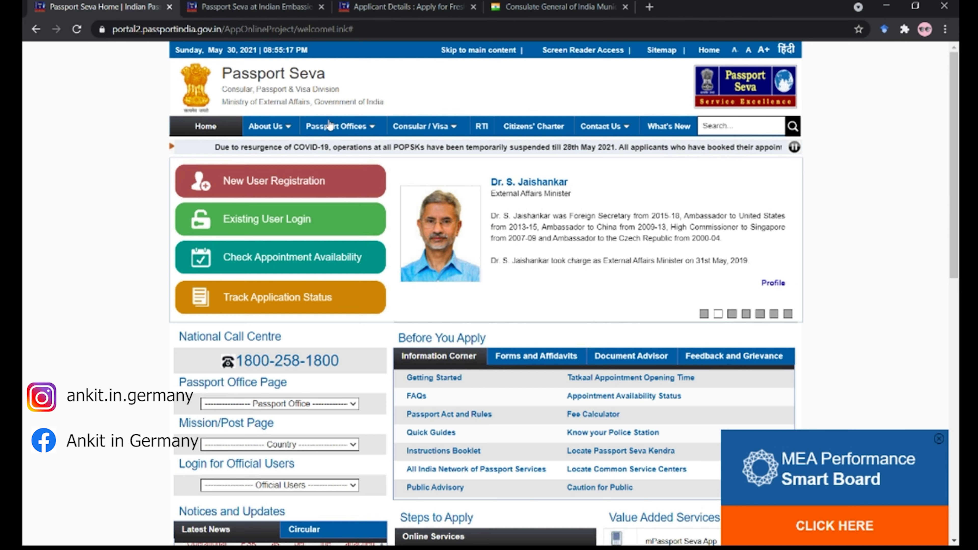
- Show the Passport Offices options and switch to the Indian Embassies and Consulates portal tab
left_click(381, 126)
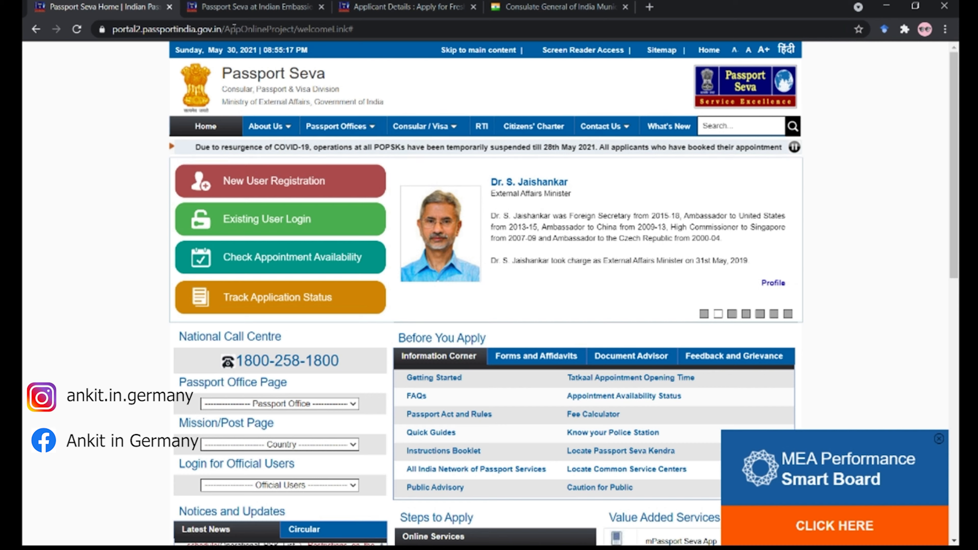
left_click(223, 7)
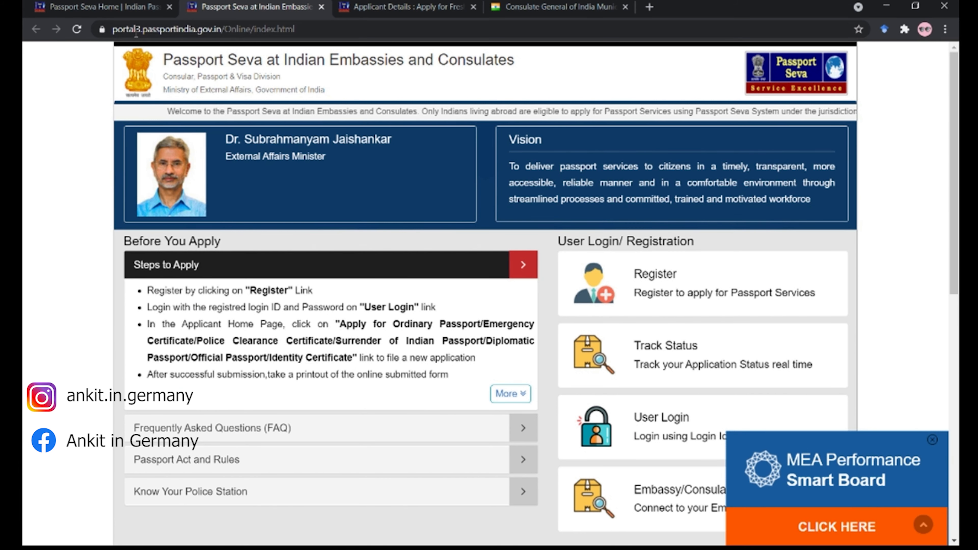
left_click(118, 7)
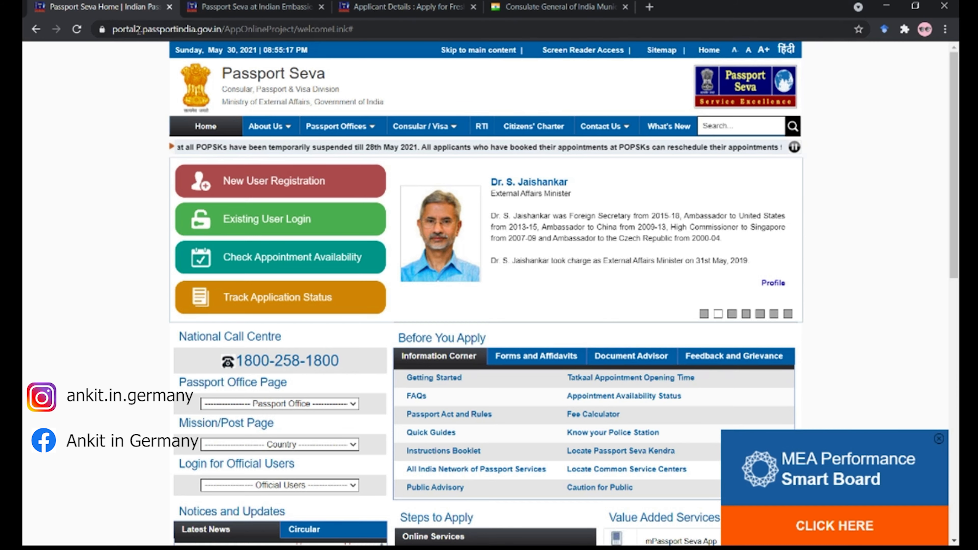
key("ctrl+Tab")
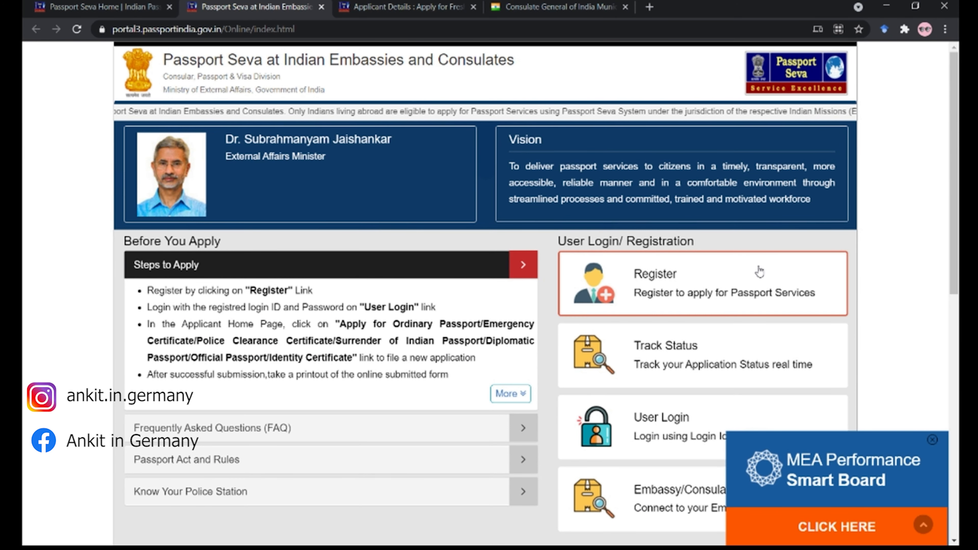
- Open the registration form, choose Germany - Munich, and enter the applicant's given name
left_click(602, 296)
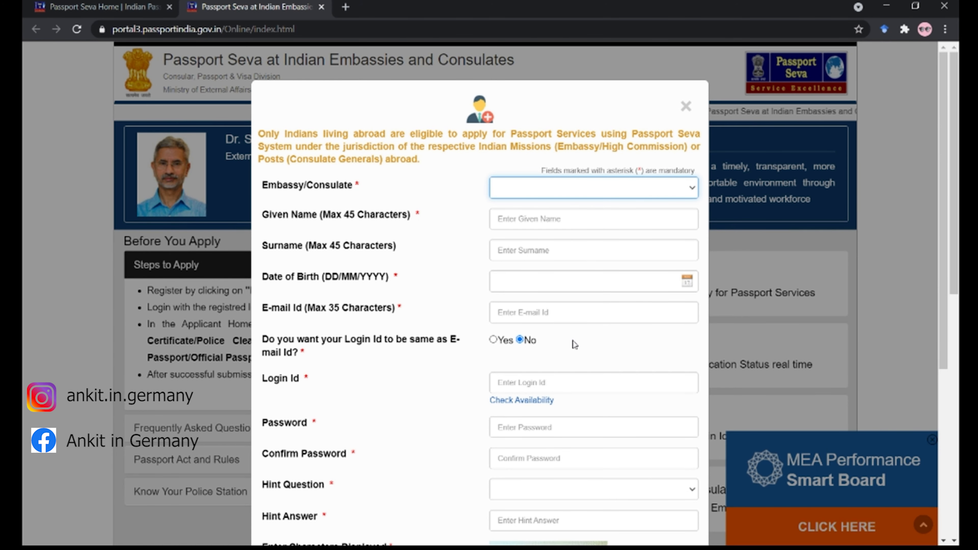
left_click(562, 417)
left_click(547, 218)
key("Tab")
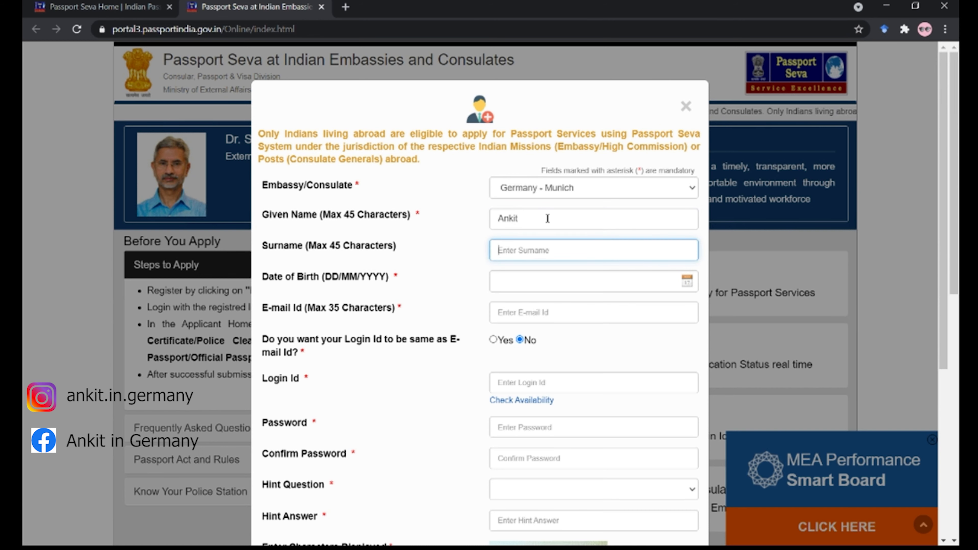
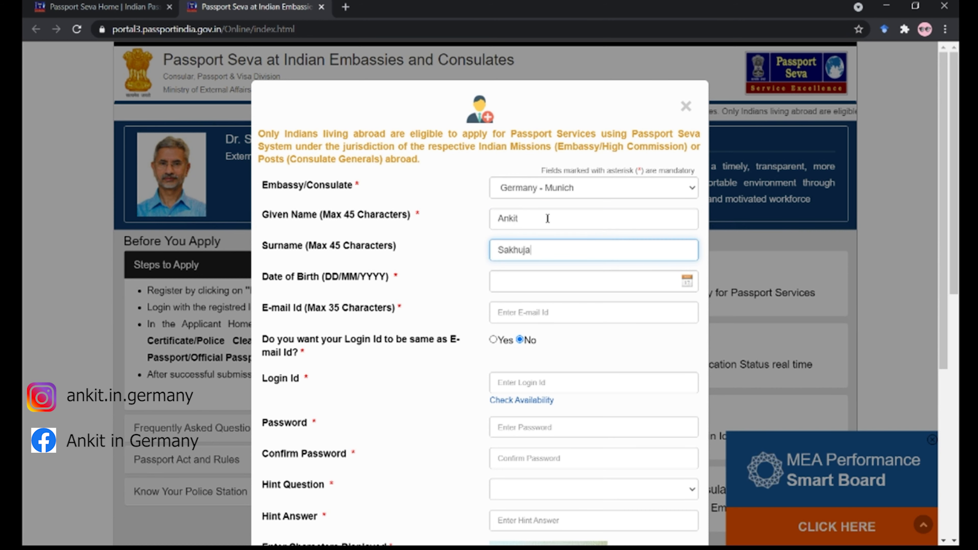
- Enter the surname, birth date 01/01/2000 and the applicant's e-mail address
key("Tab")
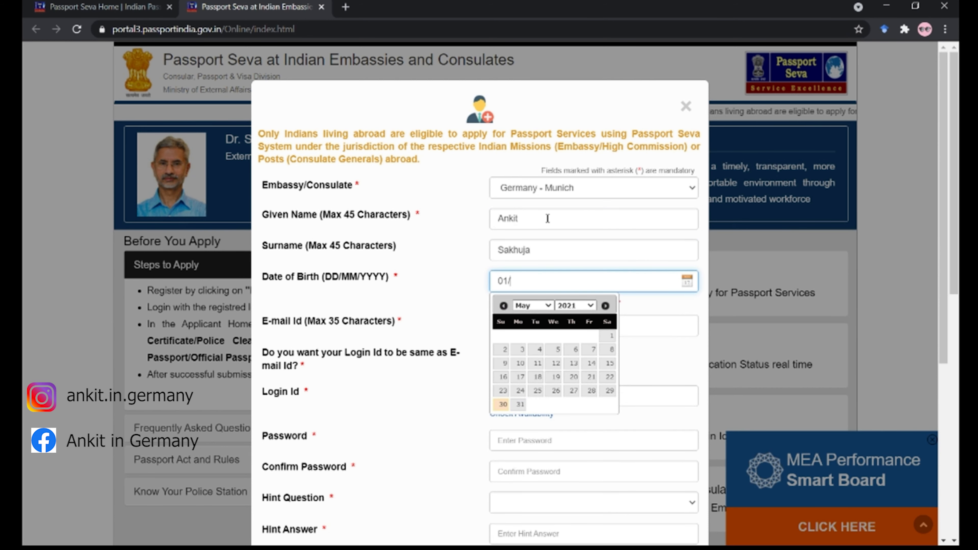
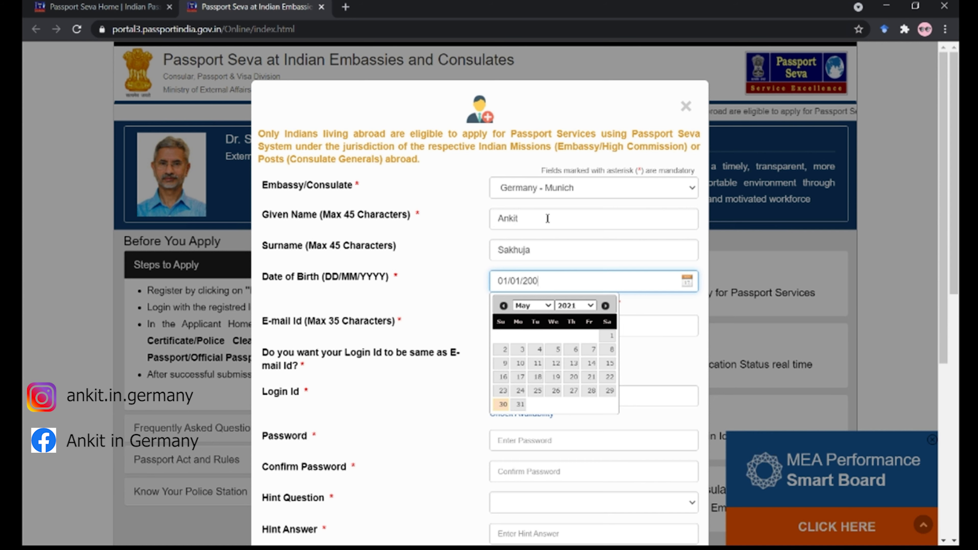
key("Tab")
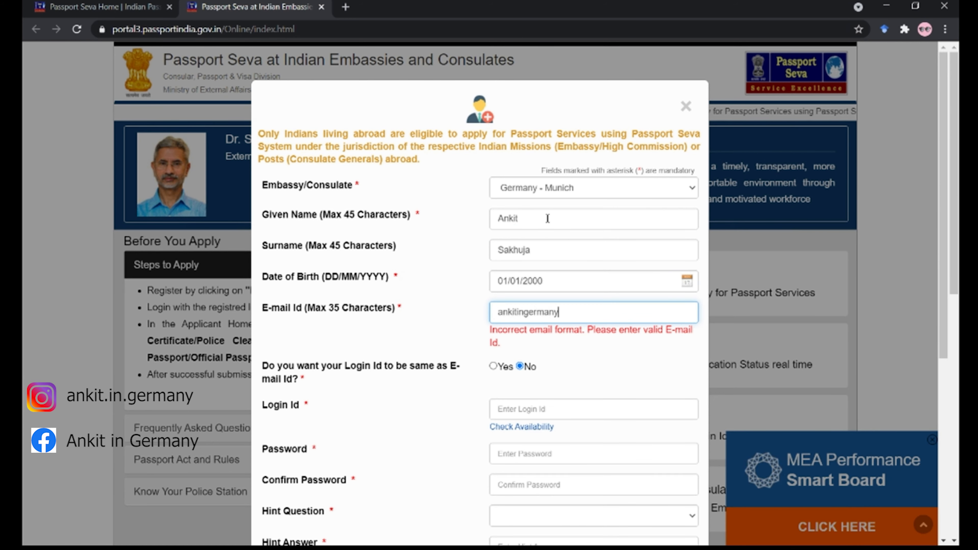
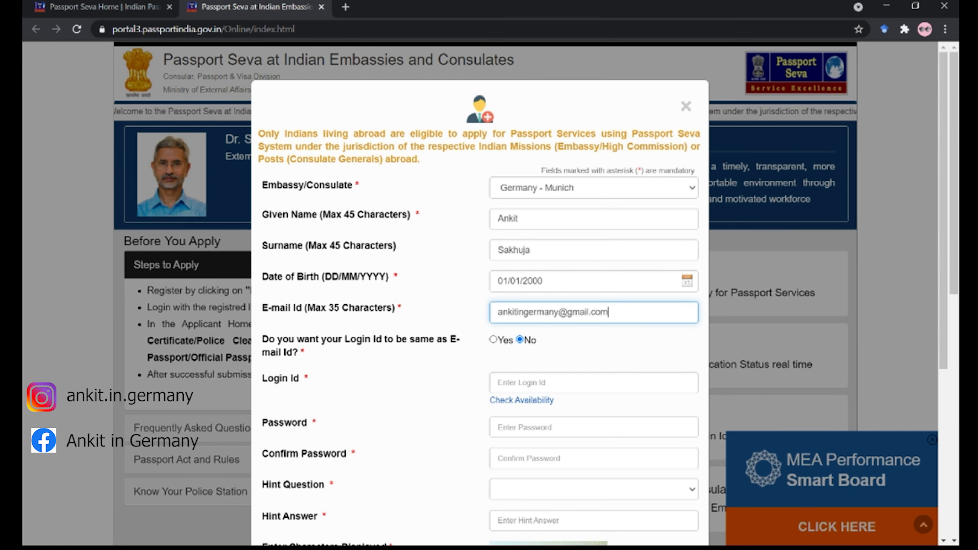
scroll(527, 305, "down", 2)
- Fill in the login ID, the account password and its confirmation
left_click(541, 317)
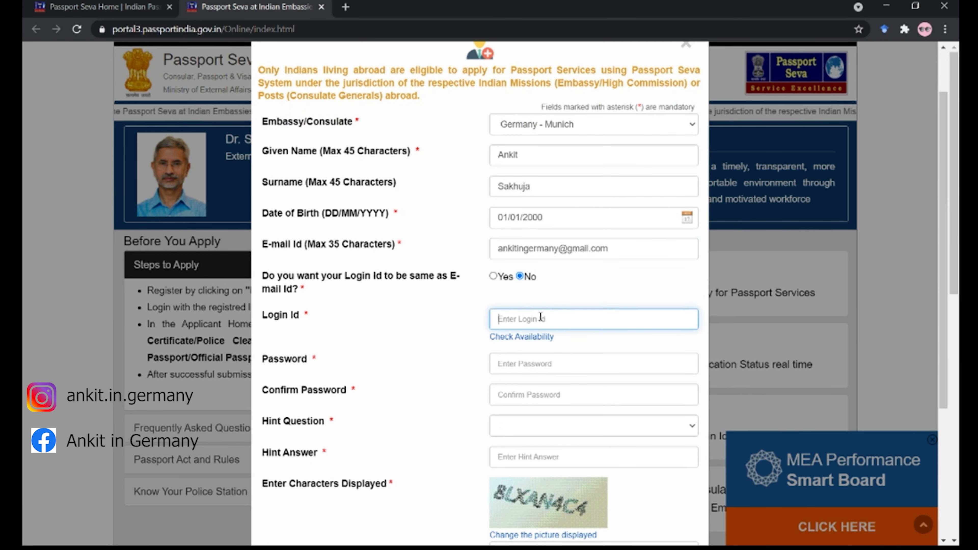
type("Ankit2000ss")
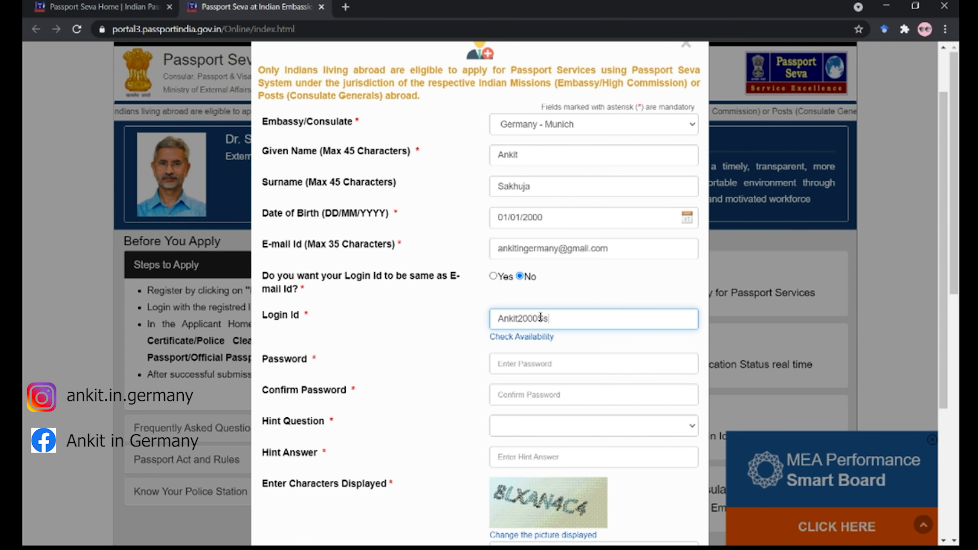
key("Tab")
left_click(575, 359)
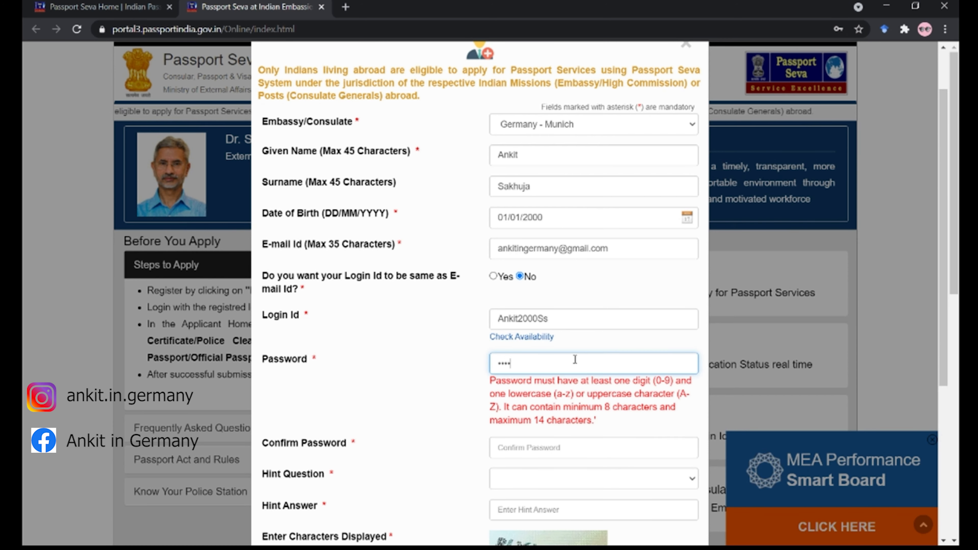
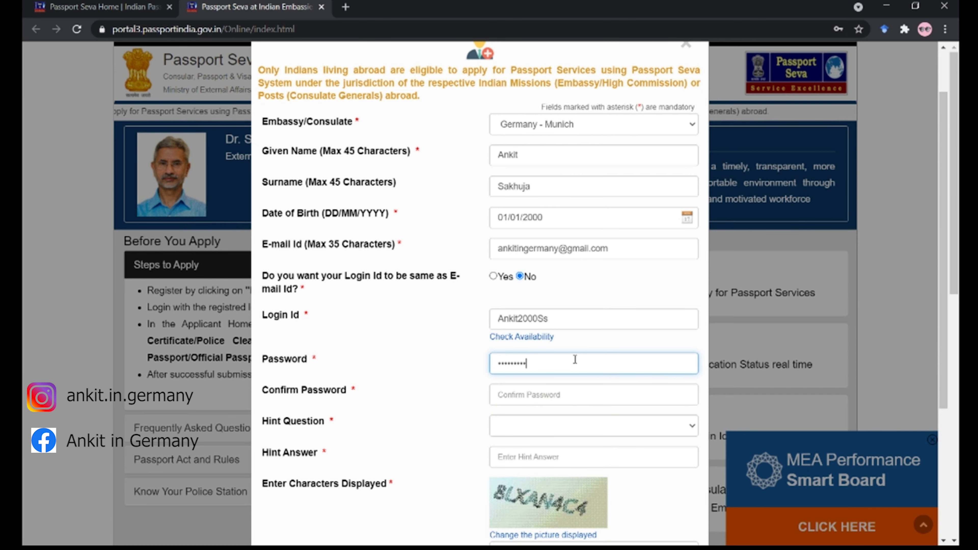
key("Tab")
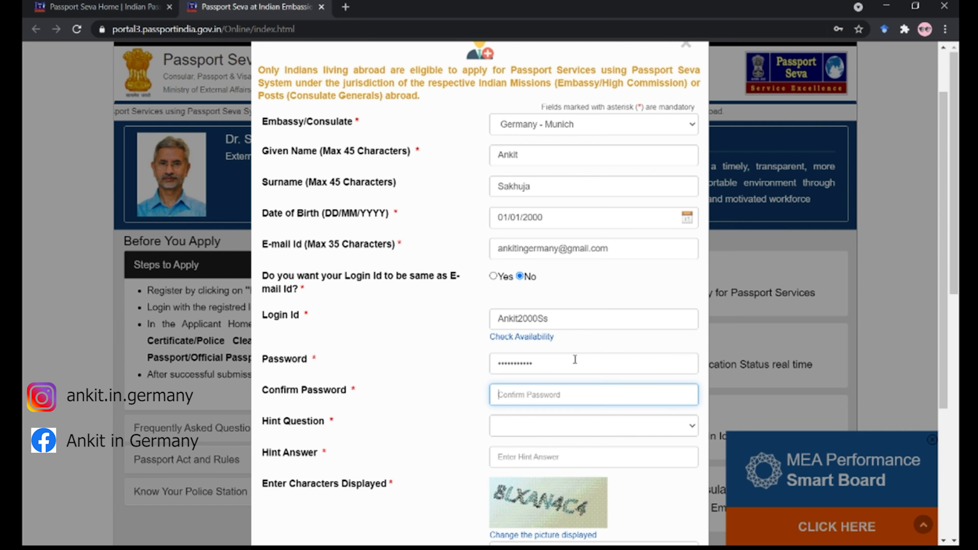
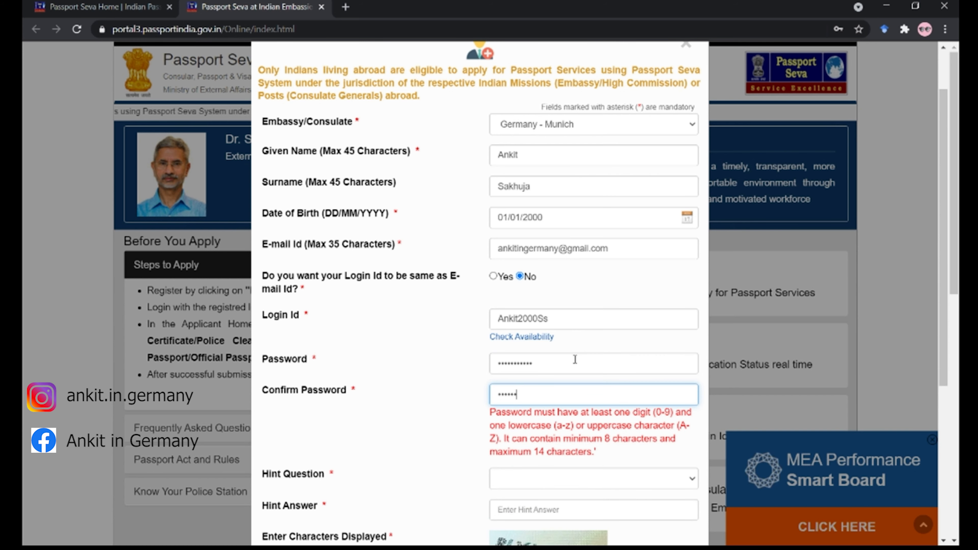
key("Tab")
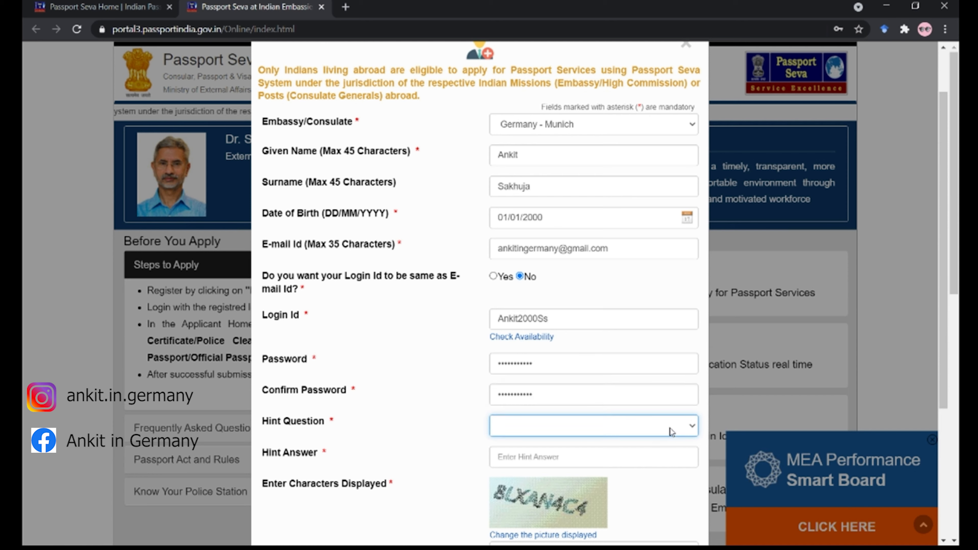
- Pick 'Make of First car Owned' as hint question, enter its answer and the captcha
key("Down")
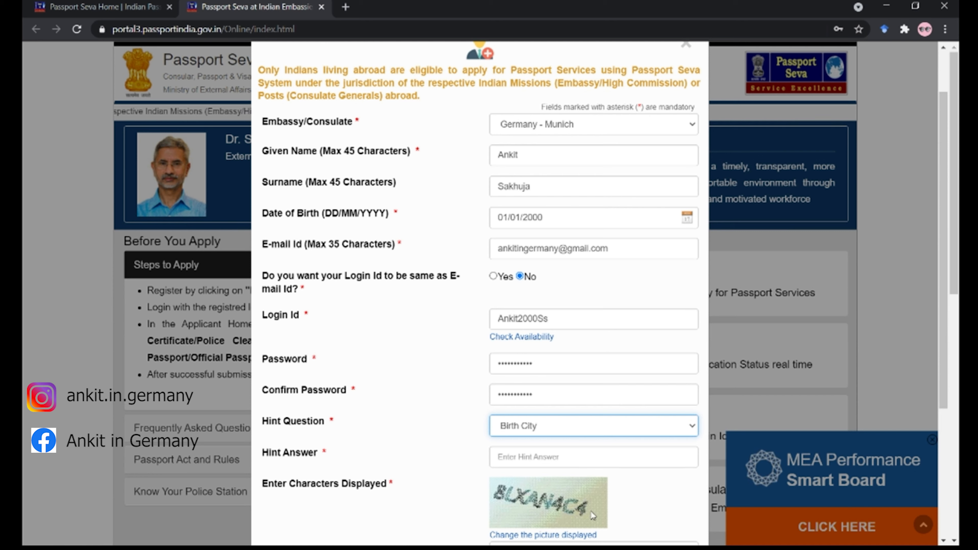
key("Down")
left_click(573, 457)
type("•")
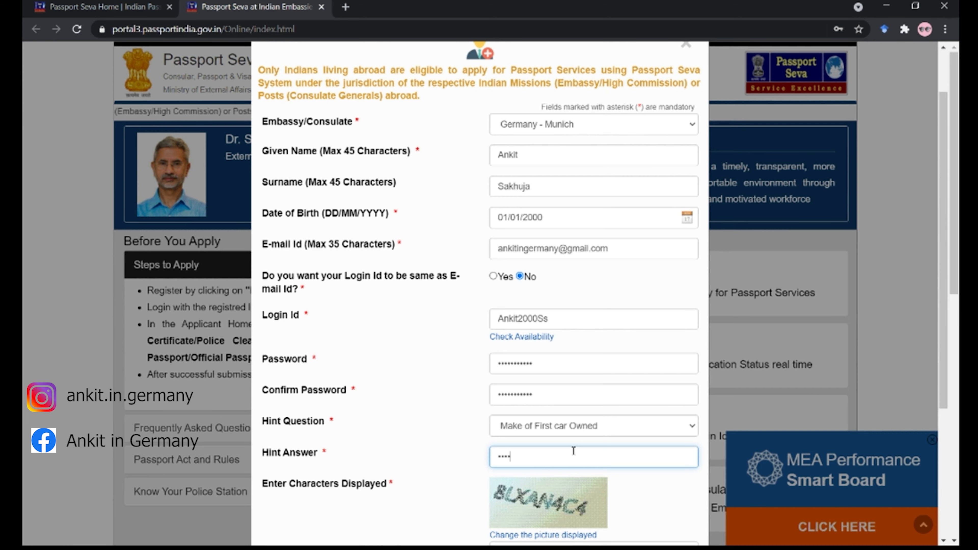
scroll(573, 451, "down", 5)
left_click(584, 347)
type("BLXAN4C4")
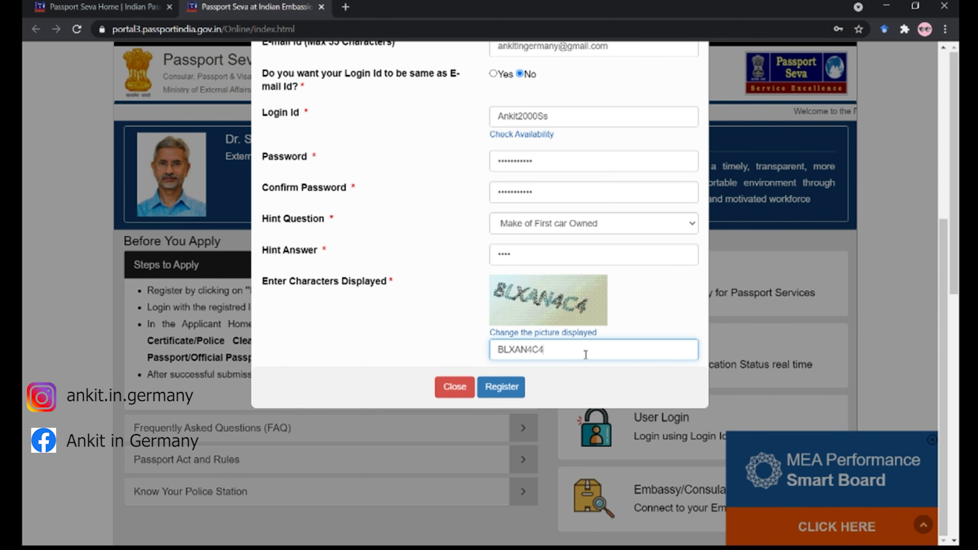
scroll(574, 377, "up", 3)
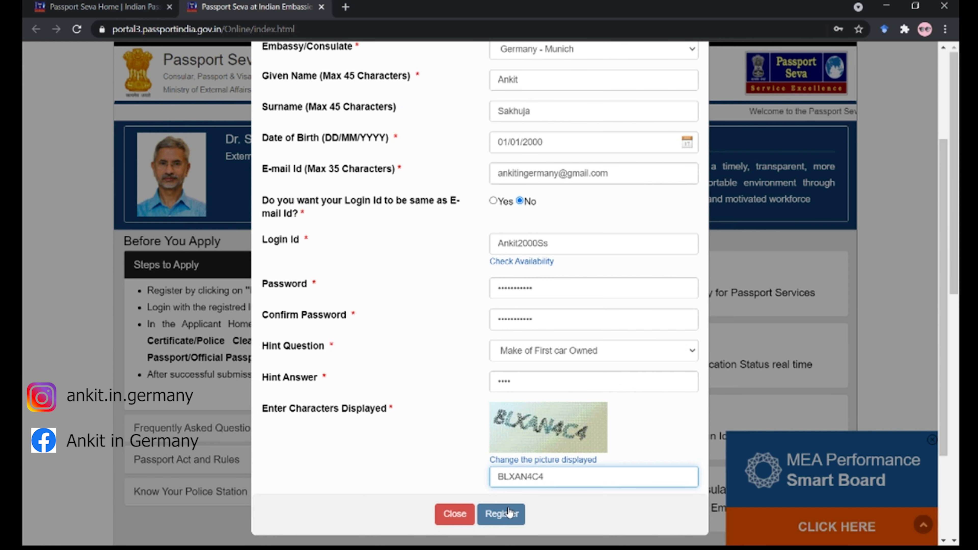
- Submit the registration, dismiss the thank-you message, and open a new browser tab
left_click(511, 516)
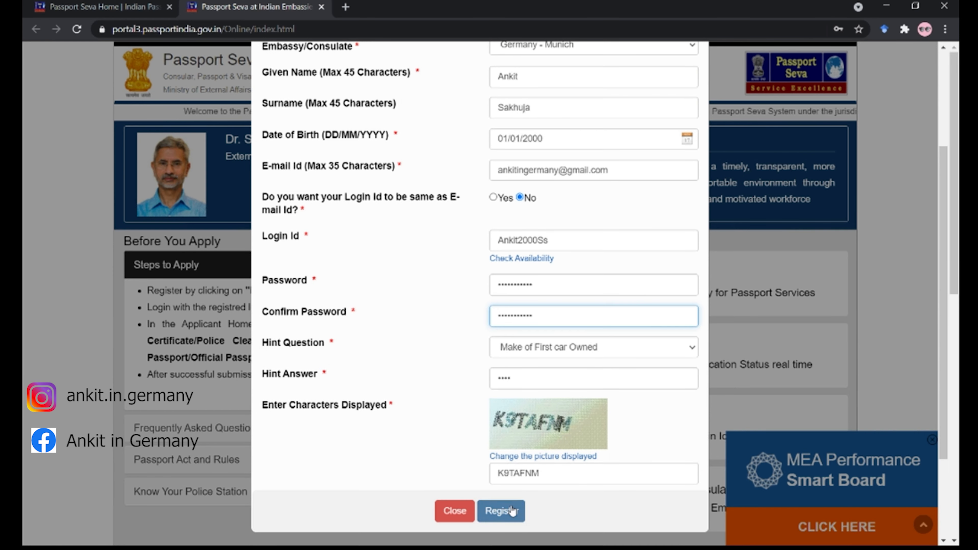
left_click(511, 512)
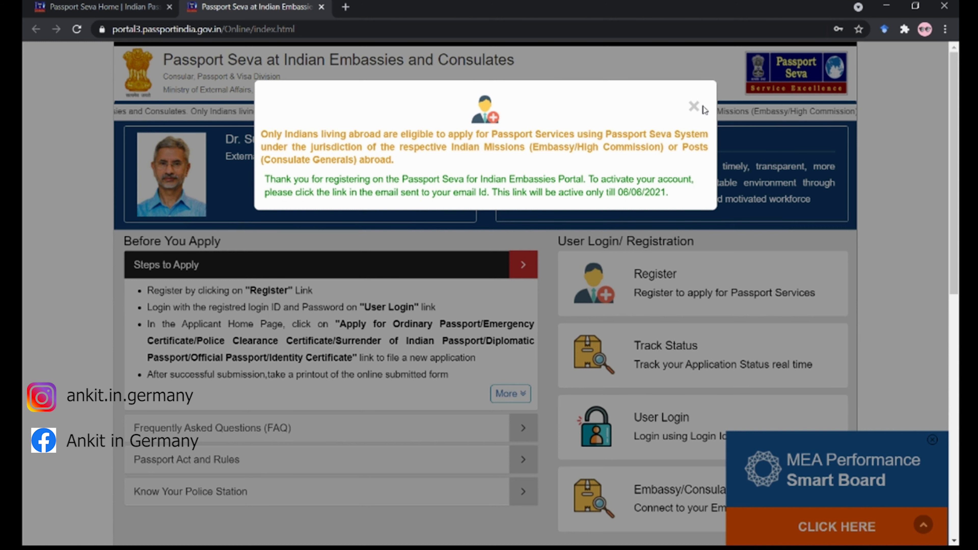
left_click(693, 106)
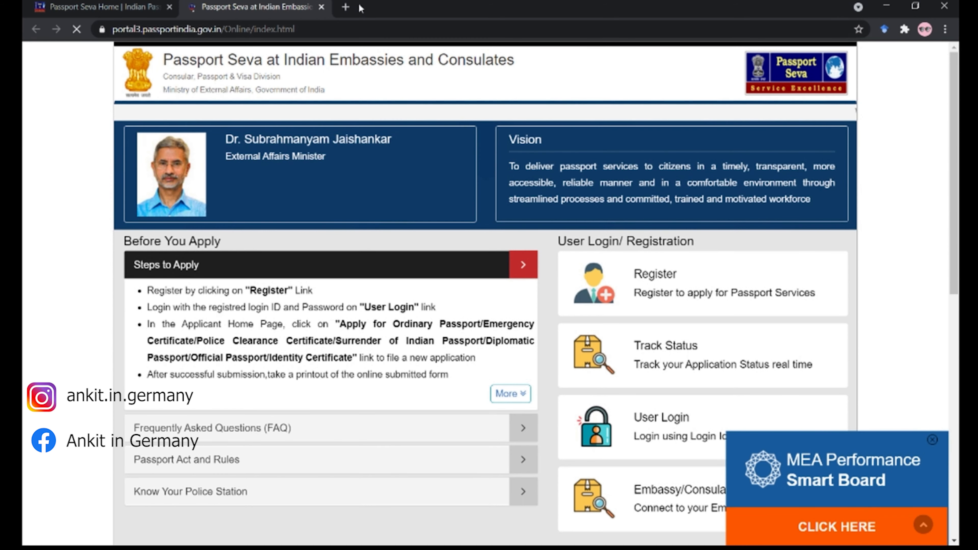
left_click(347, 7)
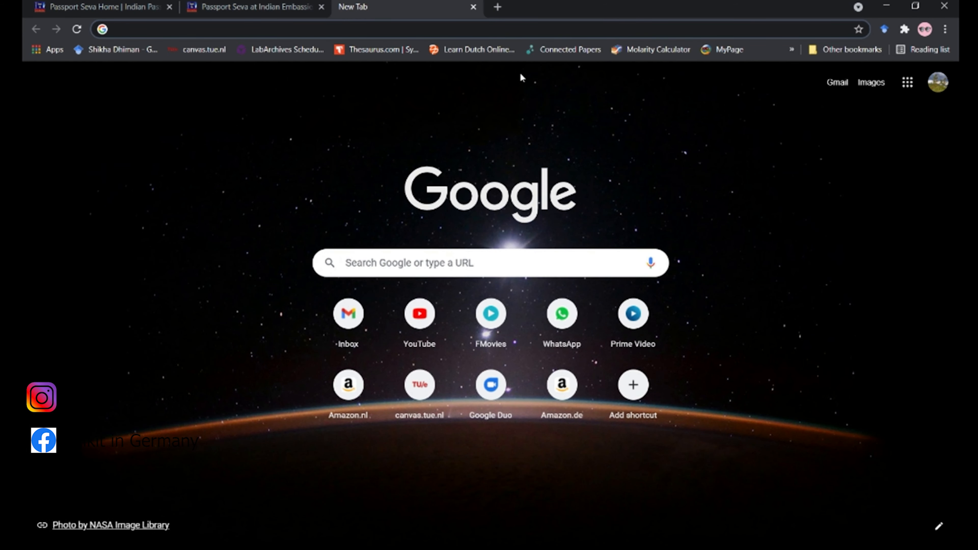
- Follow the activation link in the Passport Seva Gmail message, then close the mail
left_click(848, 85)
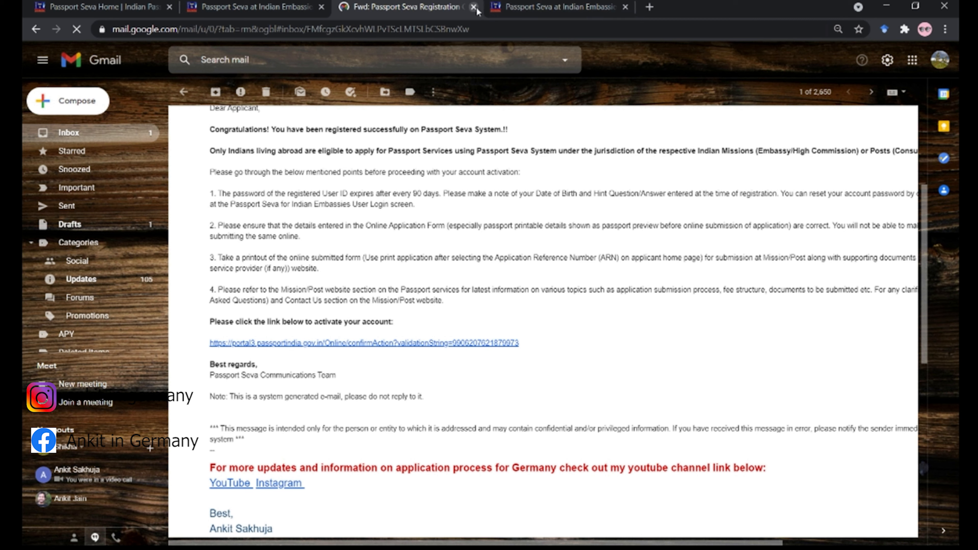
left_click(474, 7)
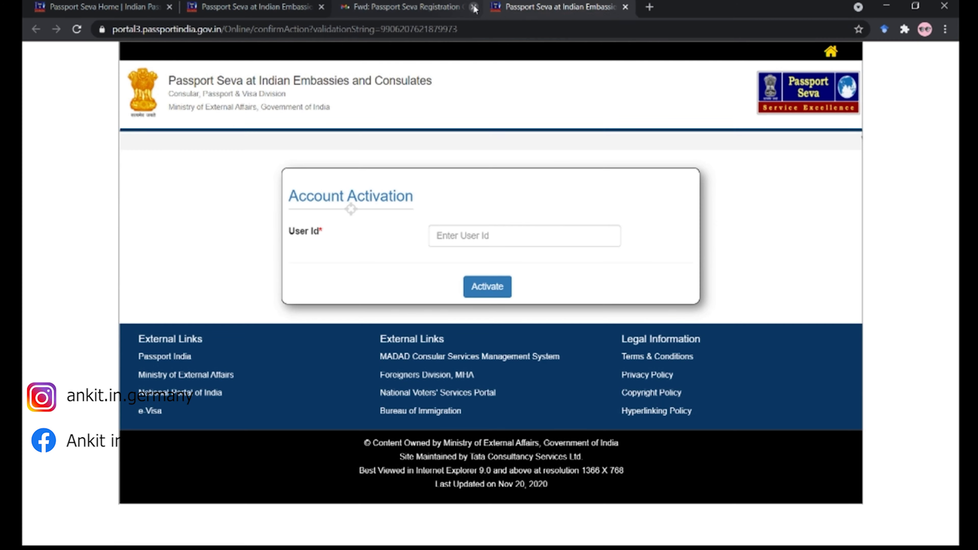
- Submit the account's user ID for activation, which reports it is already activated
left_click(478, 231)
type("Ankit")
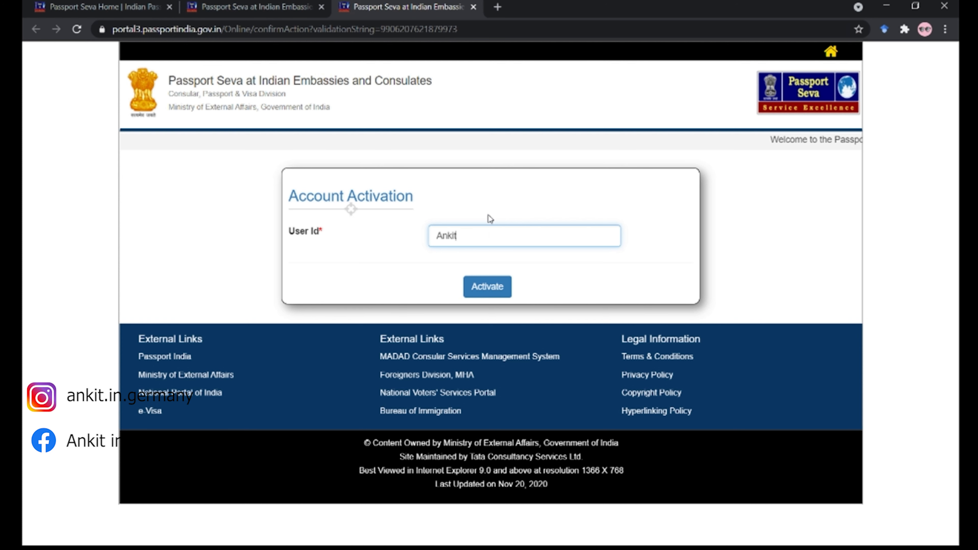
type("2")
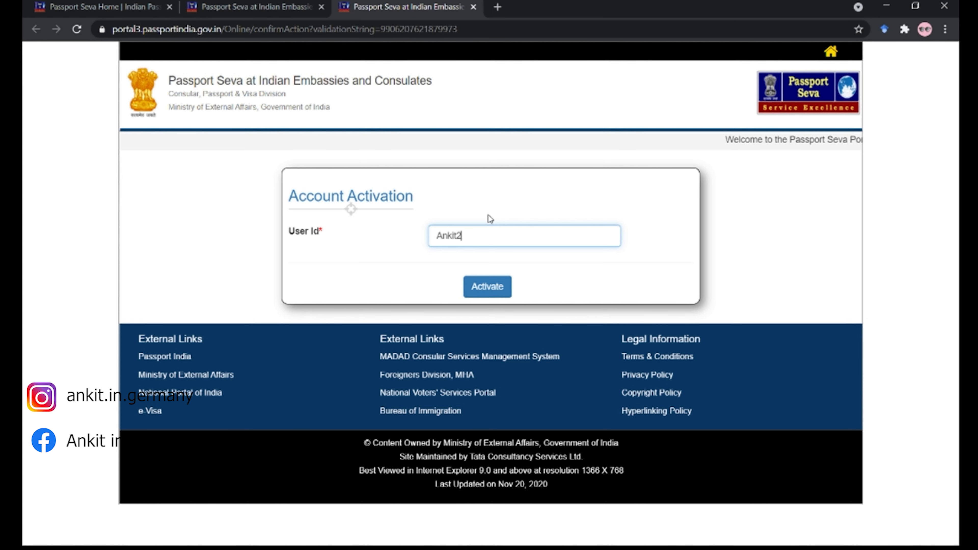
type("000Ss")
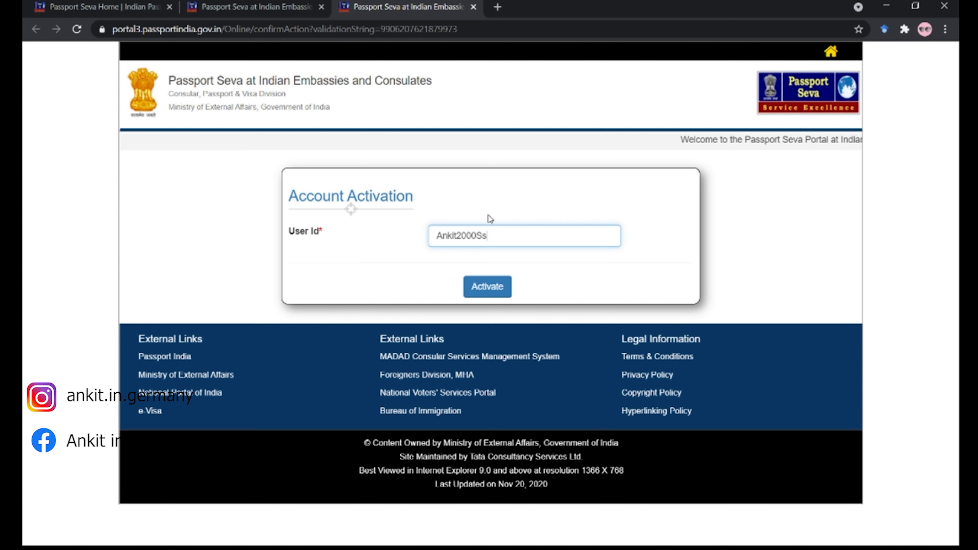
left_click(486, 287)
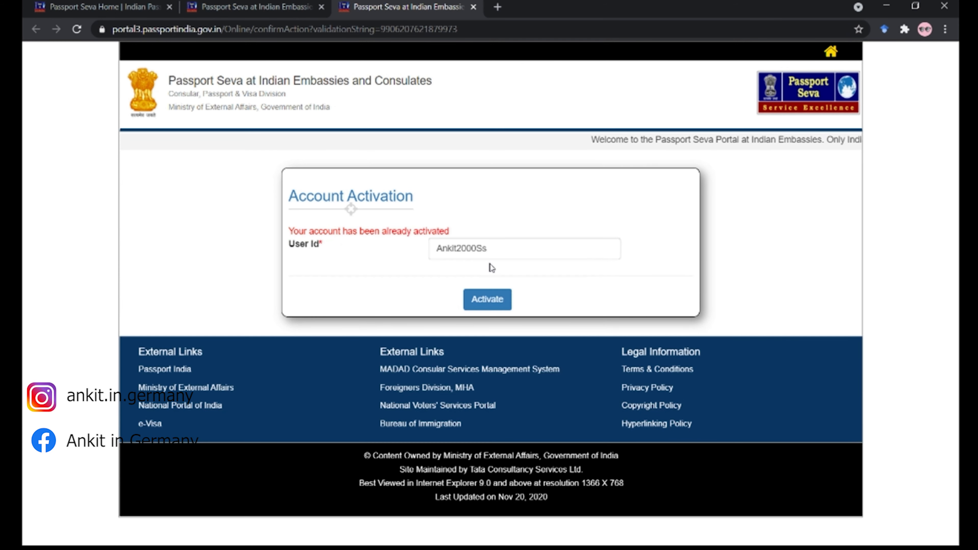
left_click(485, 303)
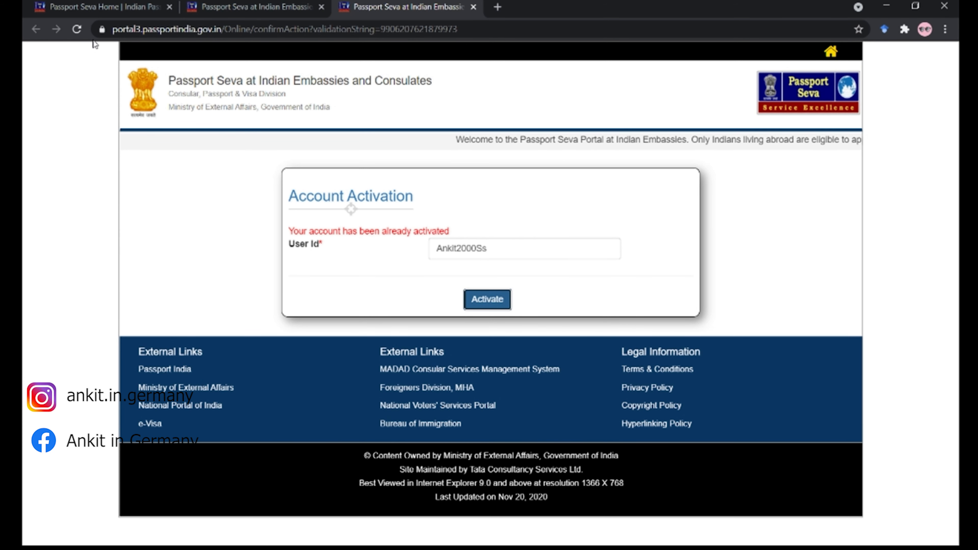
left_click(208, 8)
- Log in with the account's login ID, password and captcha to reach Applicant Home
left_click(678, 371)
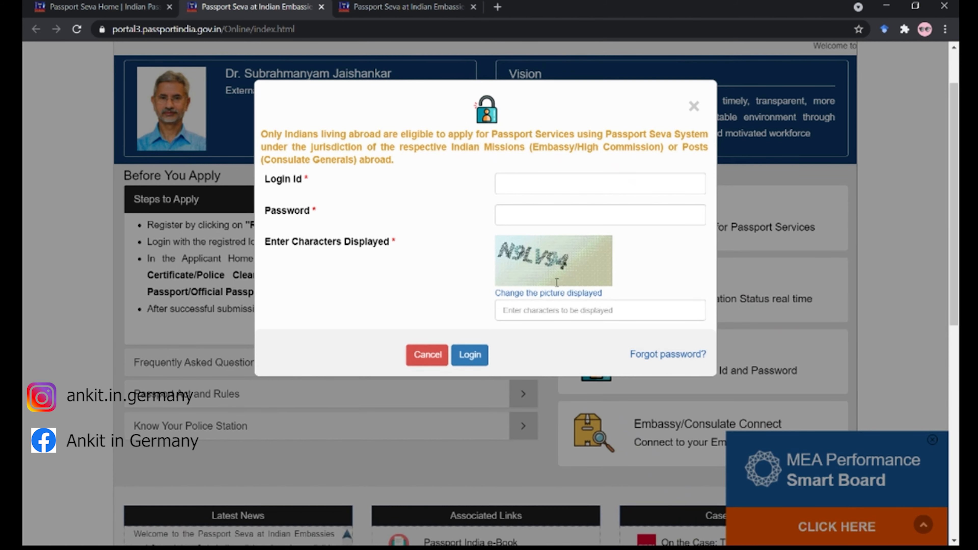
left_click(510, 190)
type("ANKIT2000SS")
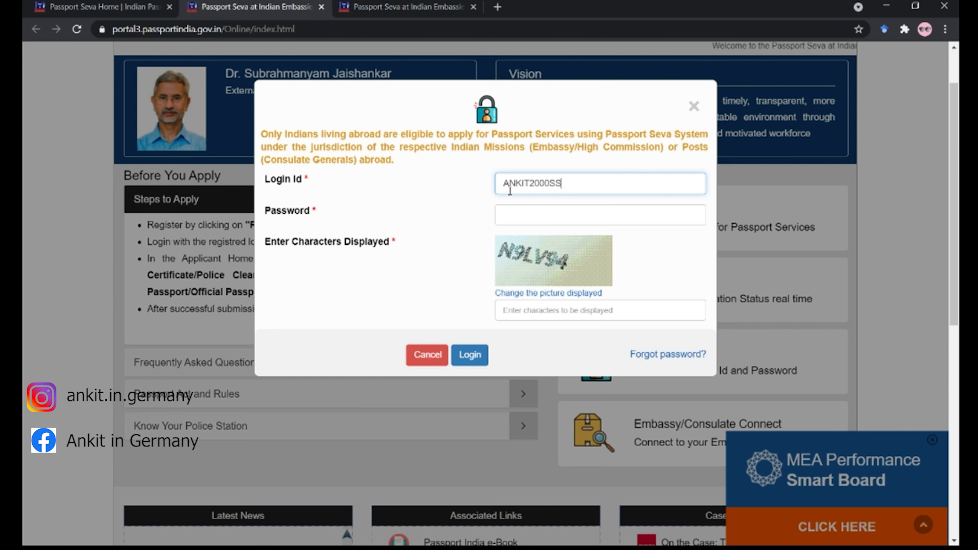
key("Tab")
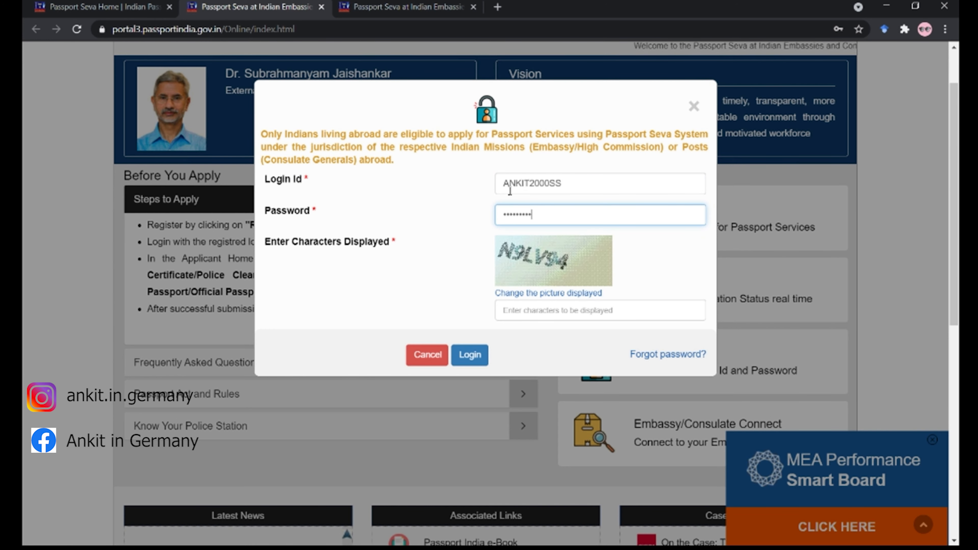
key("Tab")
type("N9")
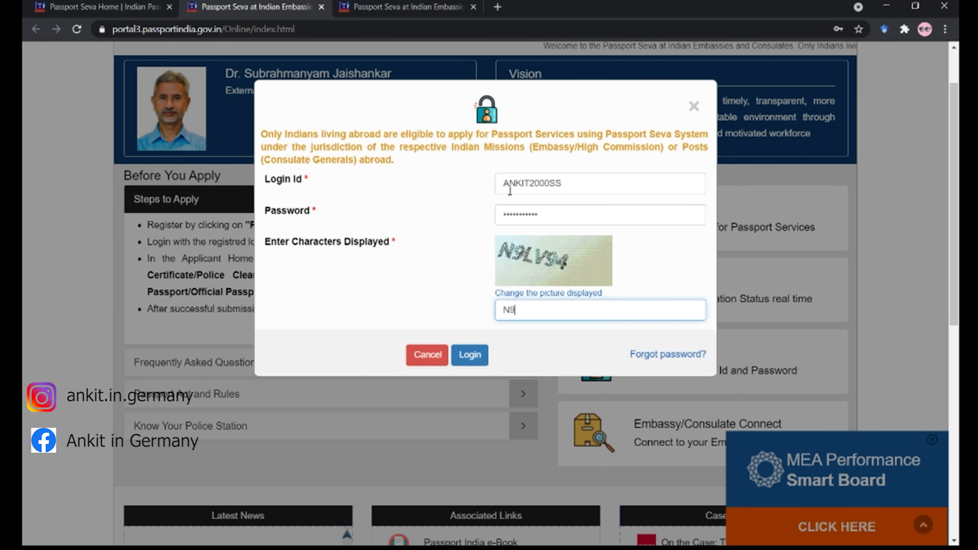
type("LV94")
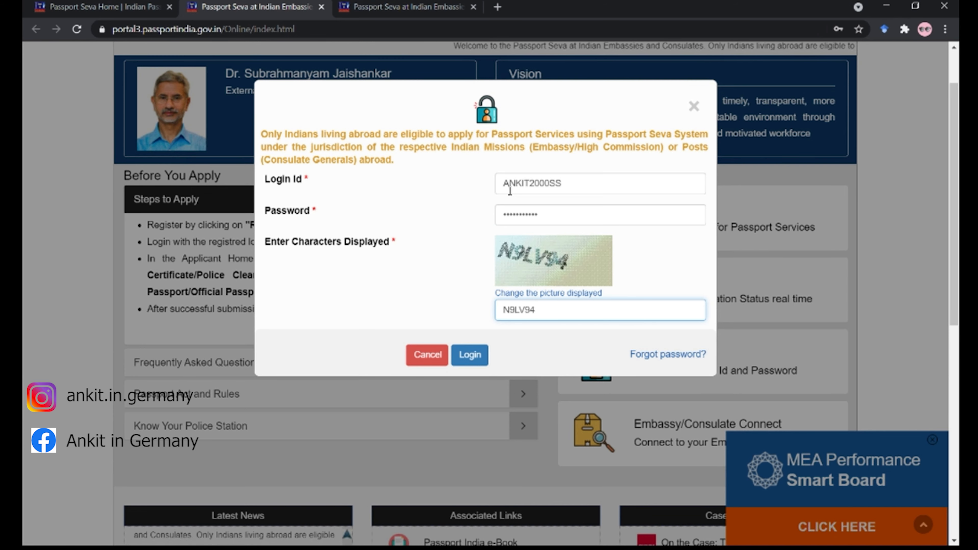
left_click(477, 355)
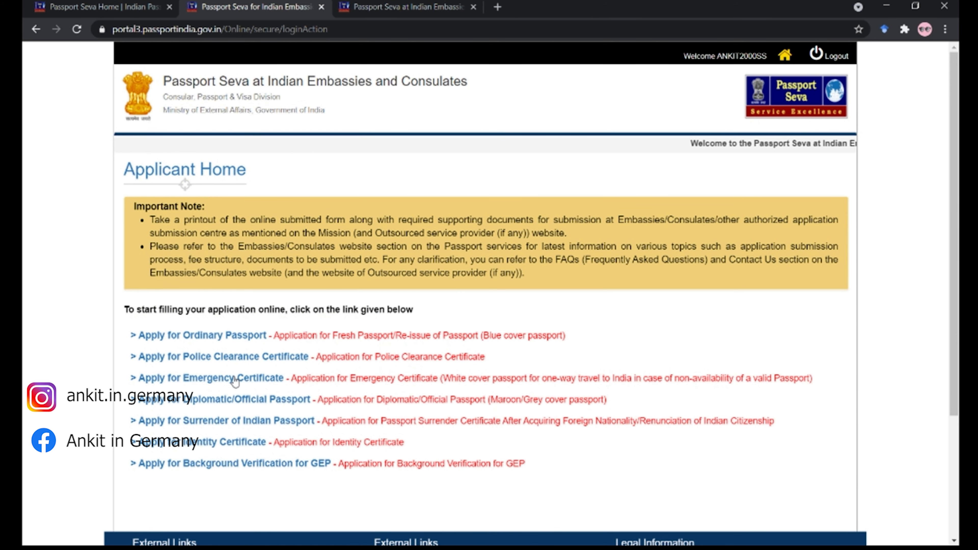
- Choose 'Apply for Ordinary Passport' on Applicant Home
mouse_move(246, 332)
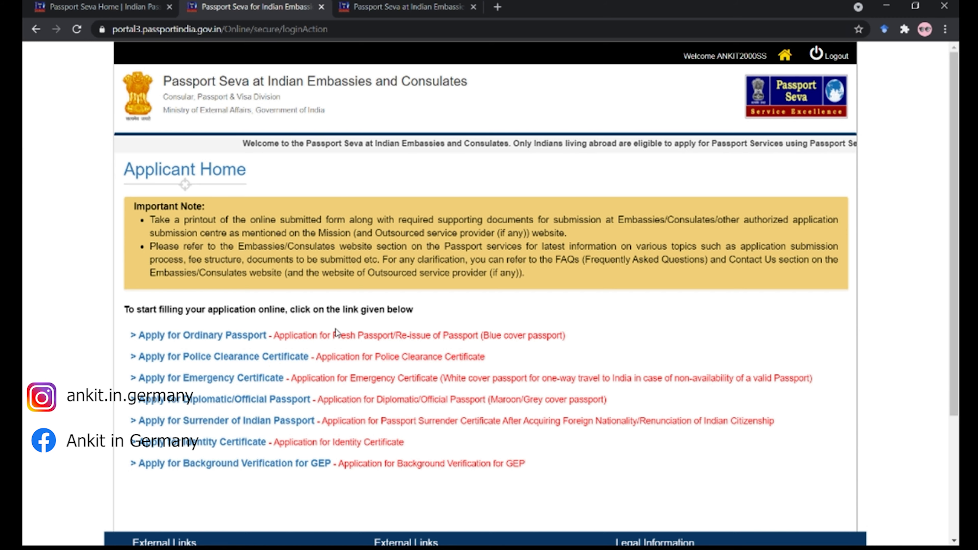
scroll(304, 330, "down", 3)
scroll(286, 331, "up", 2)
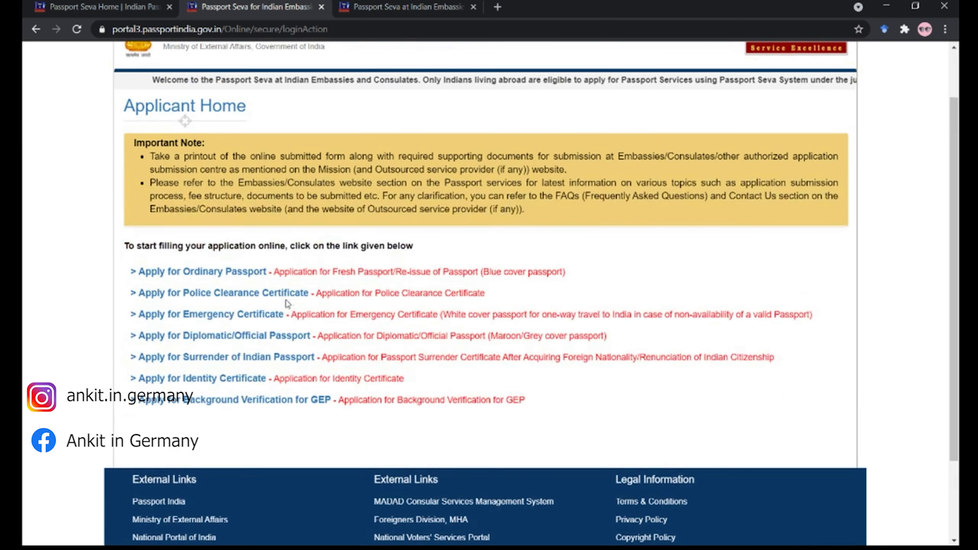
left_click(258, 270)
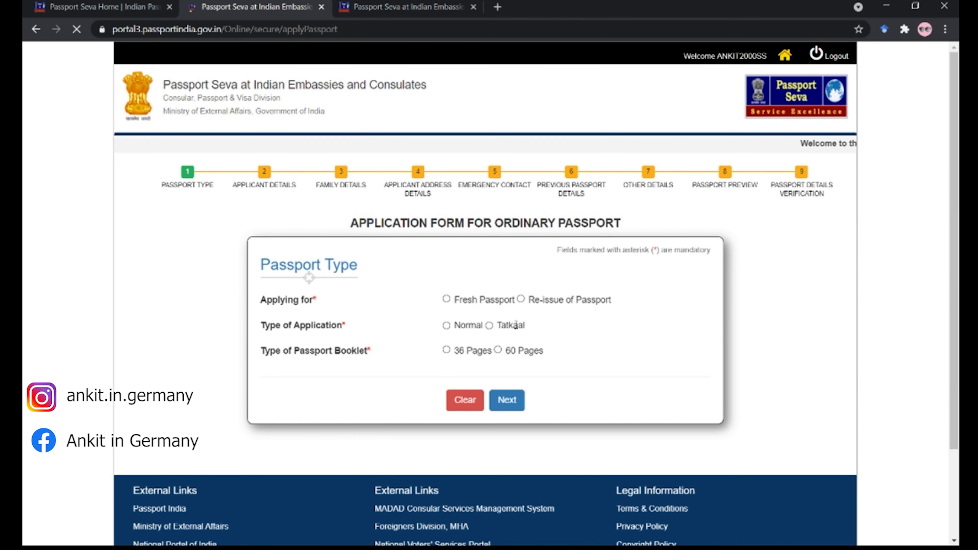
- Choose Re-issue for a Damaged Passport, Normal type, 36-page booklet, and continue
left_click(521, 300)
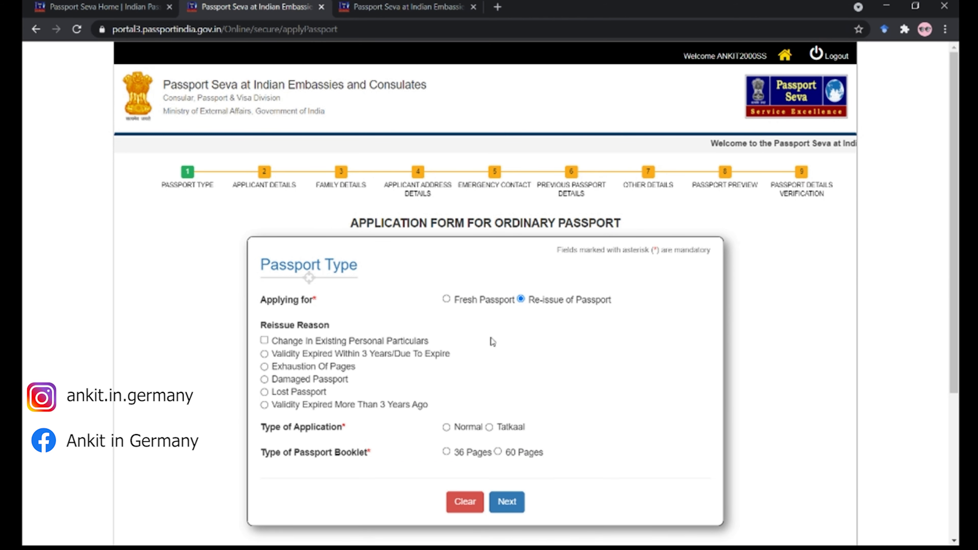
left_click(264, 380)
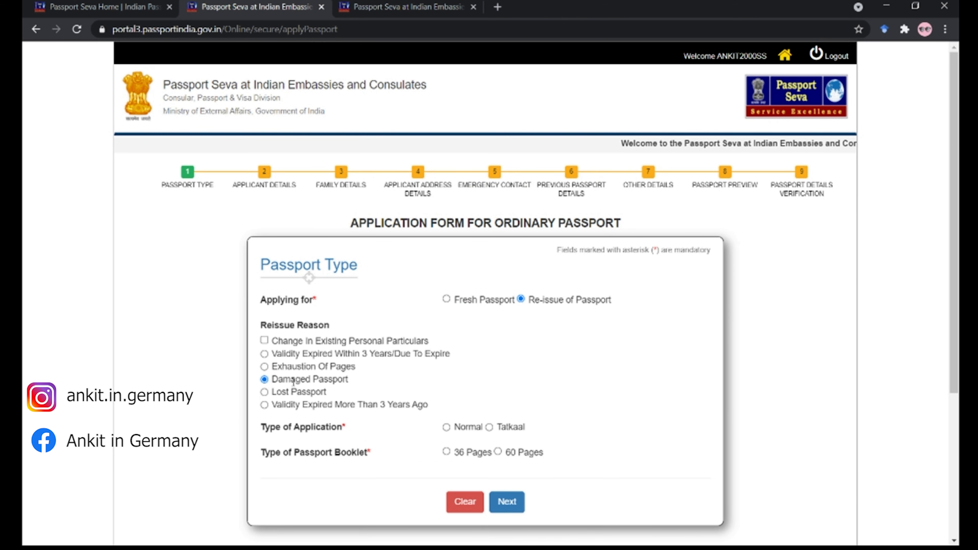
scroll(402, 372, "down", 2)
left_click(264, 329)
left_click(264, 316)
left_click(446, 363)
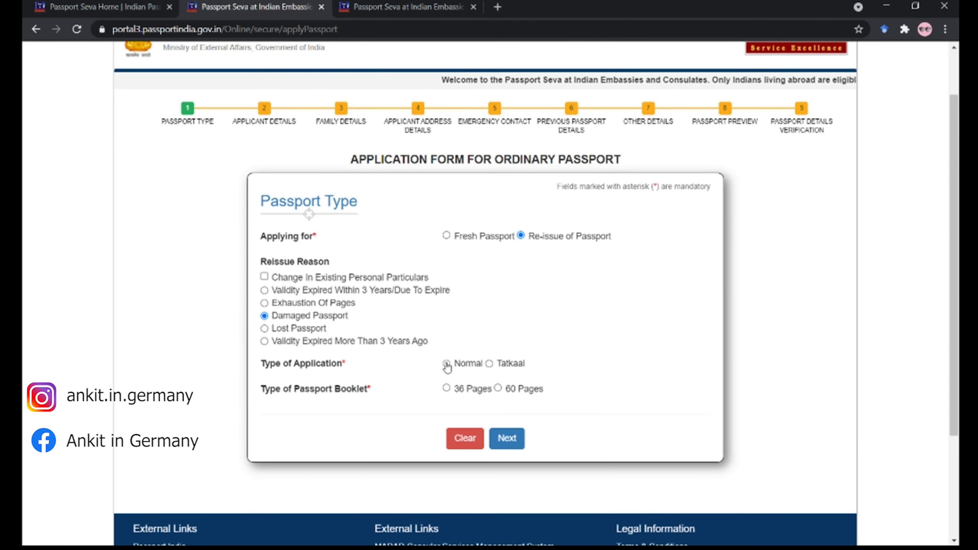
left_click(446, 388)
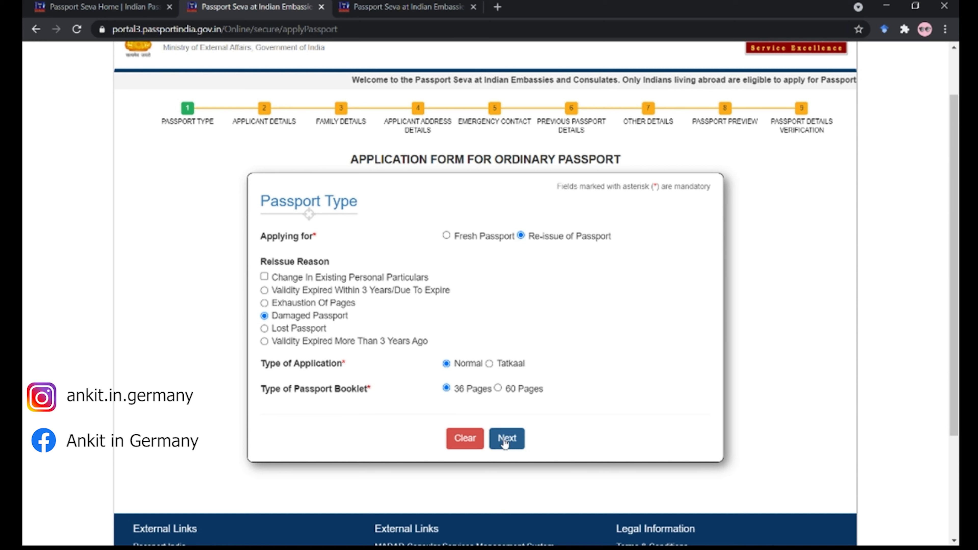
left_click(490, 364)
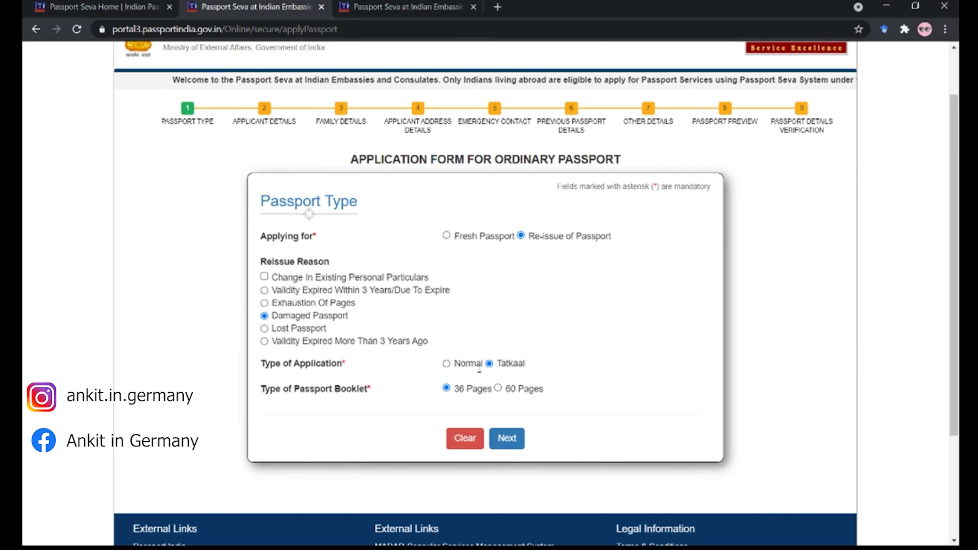
left_click(446, 364)
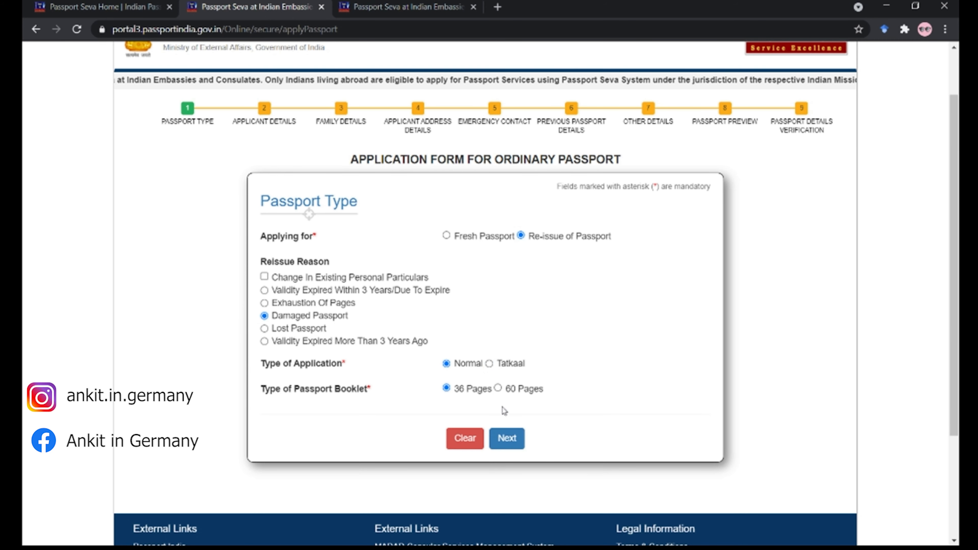
left_click(498, 388)
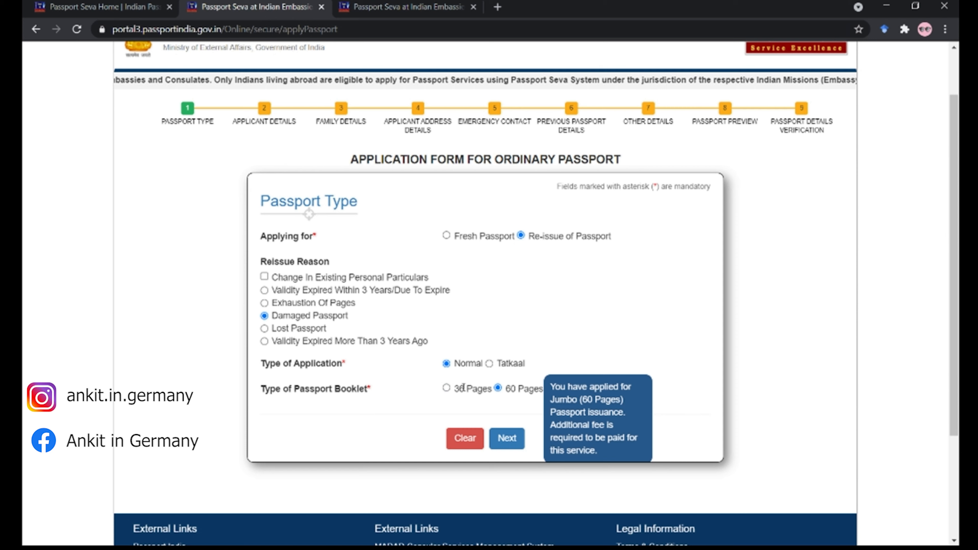
left_click(463, 387)
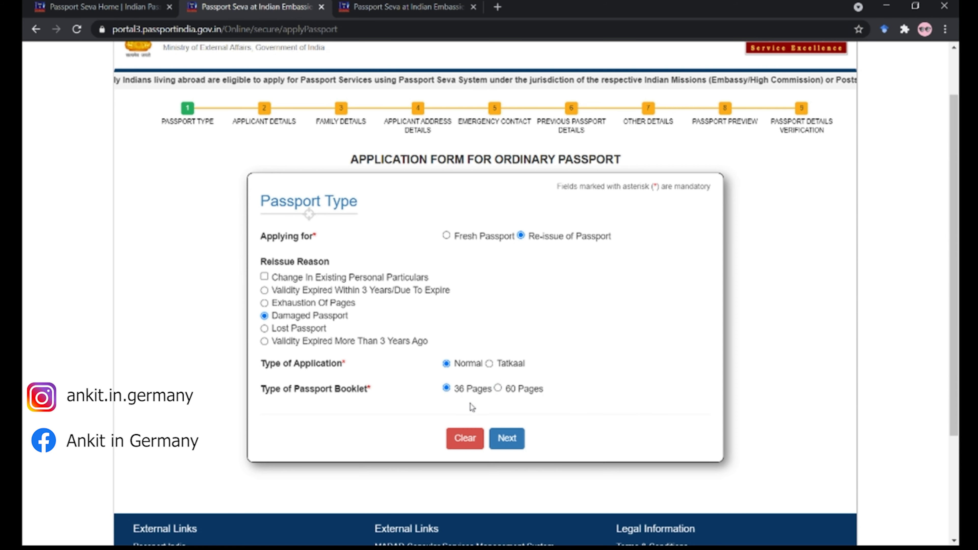
left_click(499, 440)
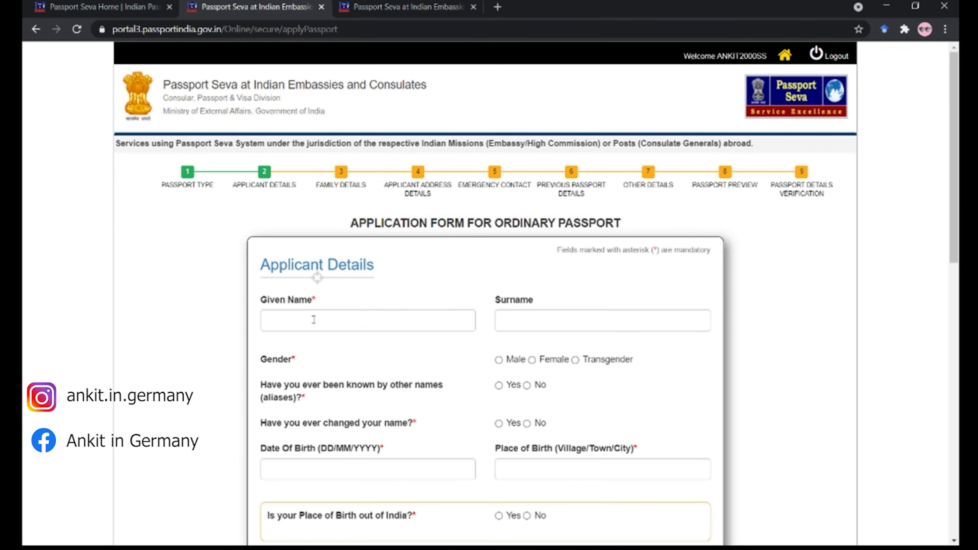
- Enter the applicant's given name and surname, set gender Male, and answer No to other or changed names
left_click(314, 320)
key("Tab")
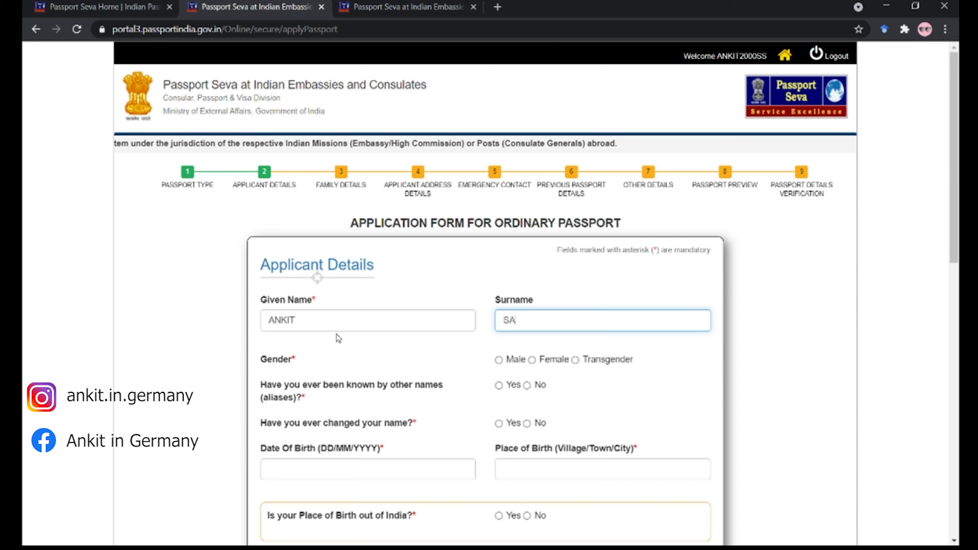
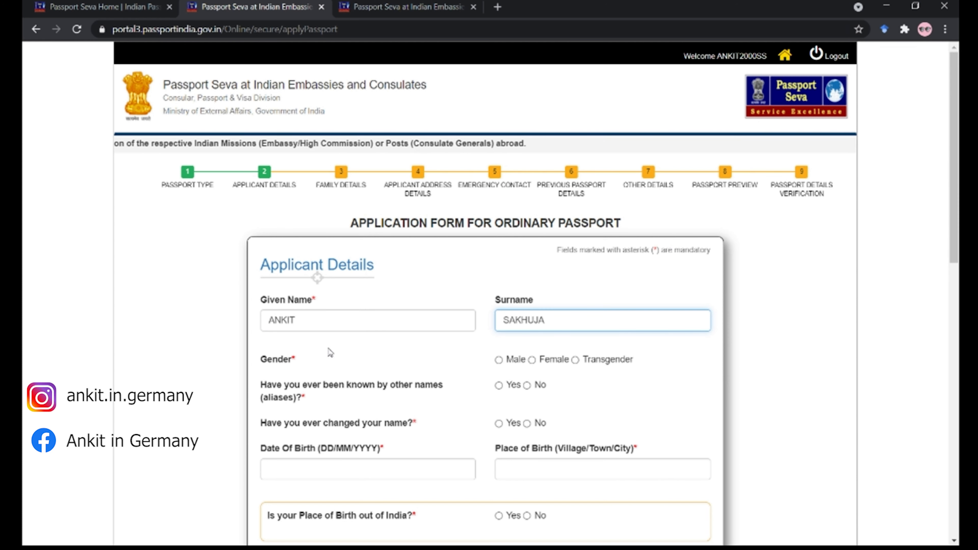
left_click(499, 361)
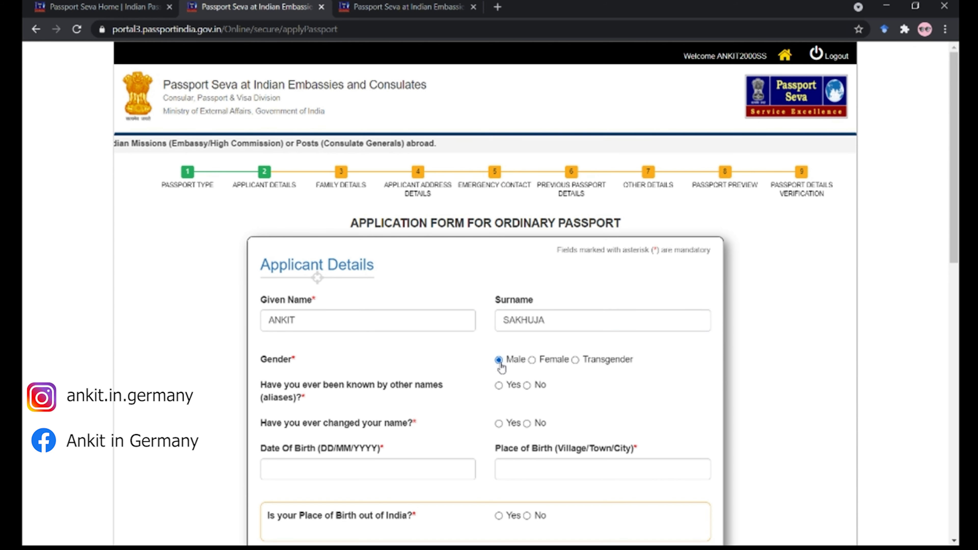
left_click(526, 385)
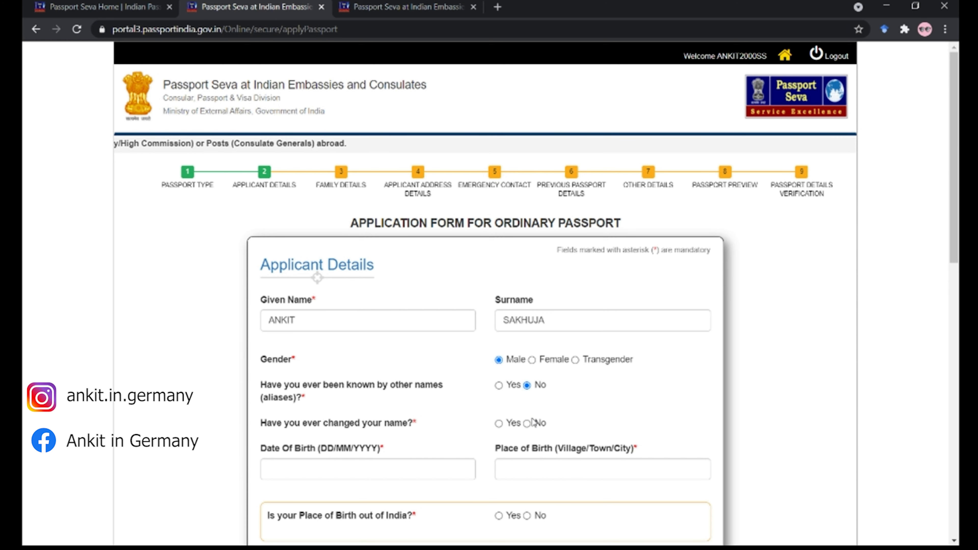
scroll(533, 424, "down", 1)
left_click(526, 380)
- Enter birth date 01/01/2000 and birthplace DELHI, marked as within India
left_click(446, 424)
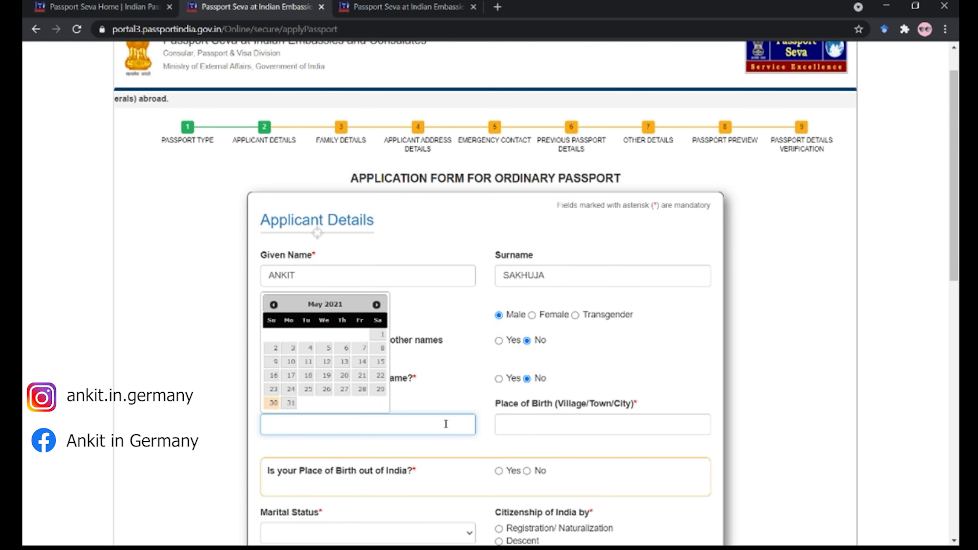
type("01")
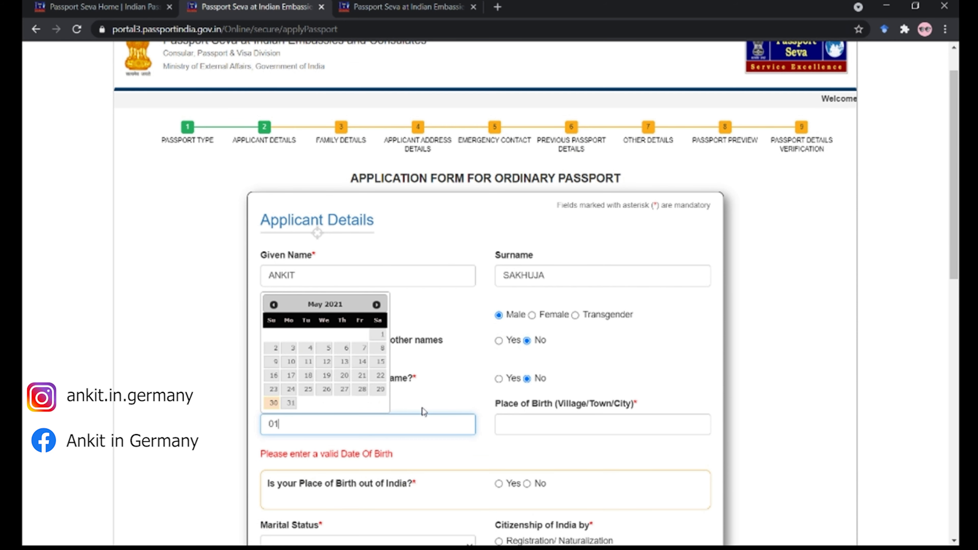
type("/0")
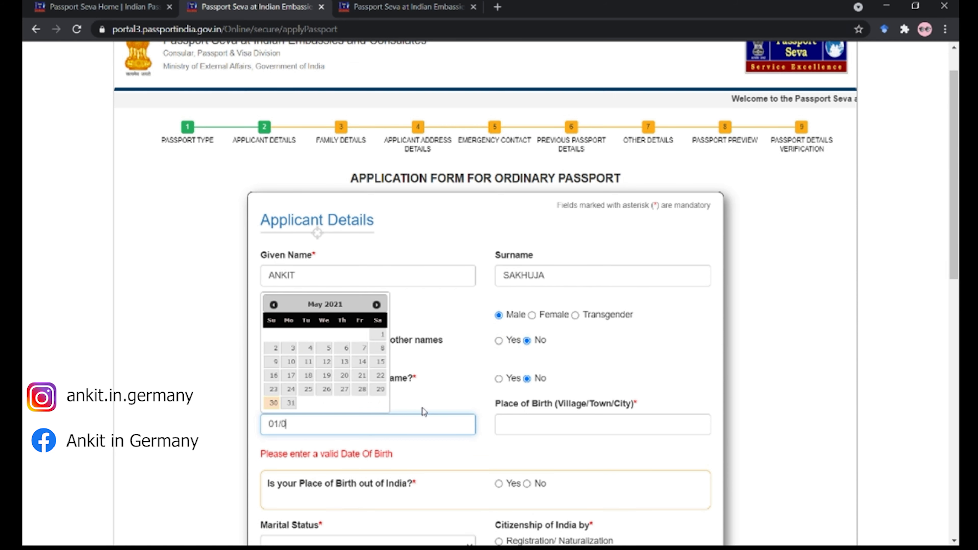
type("1/2000")
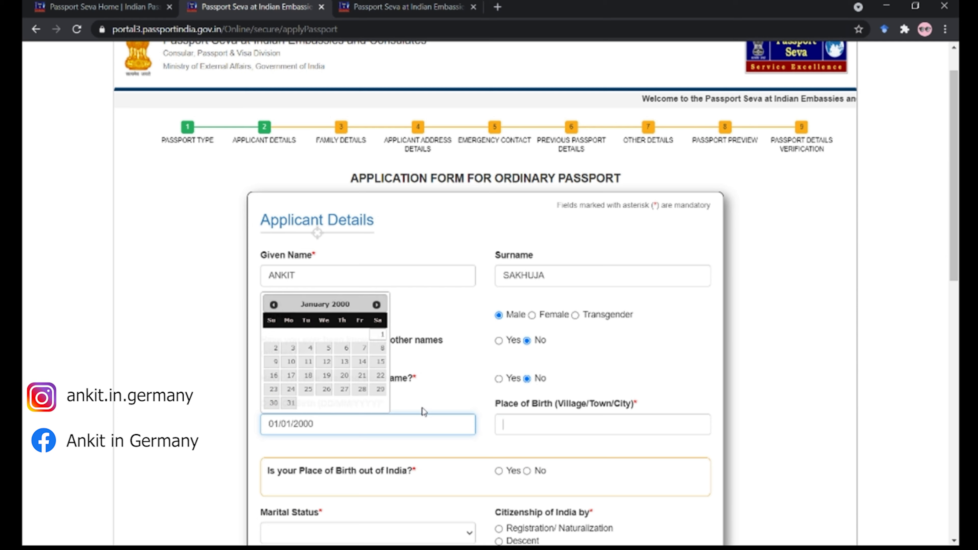
key("Tab")
type("DELHI")
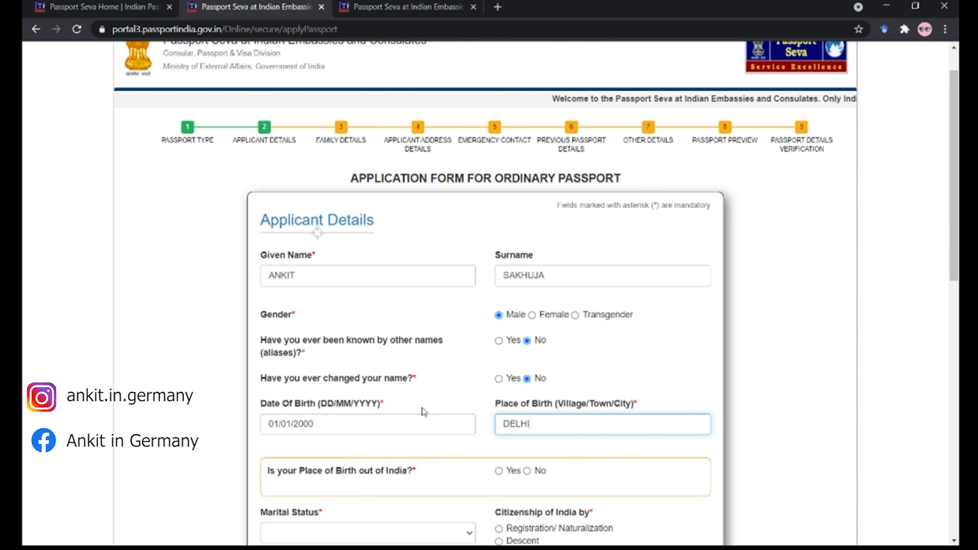
scroll(447, 365, "down", 5)
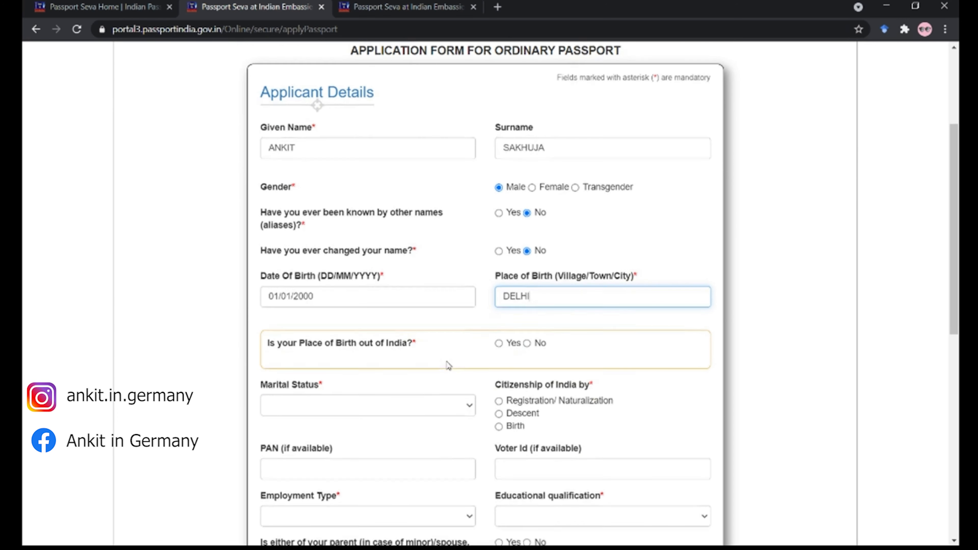
left_click(527, 217)
- Set state Delhi, district South Delhi, marital status Single, and citizenship by birth
left_click(443, 269)
left_click(404, 408)
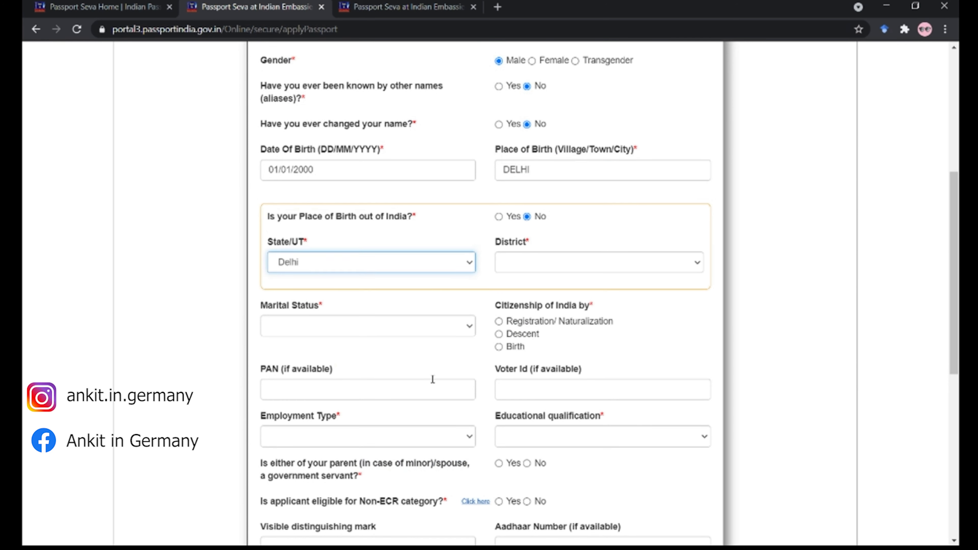
left_click(576, 269)
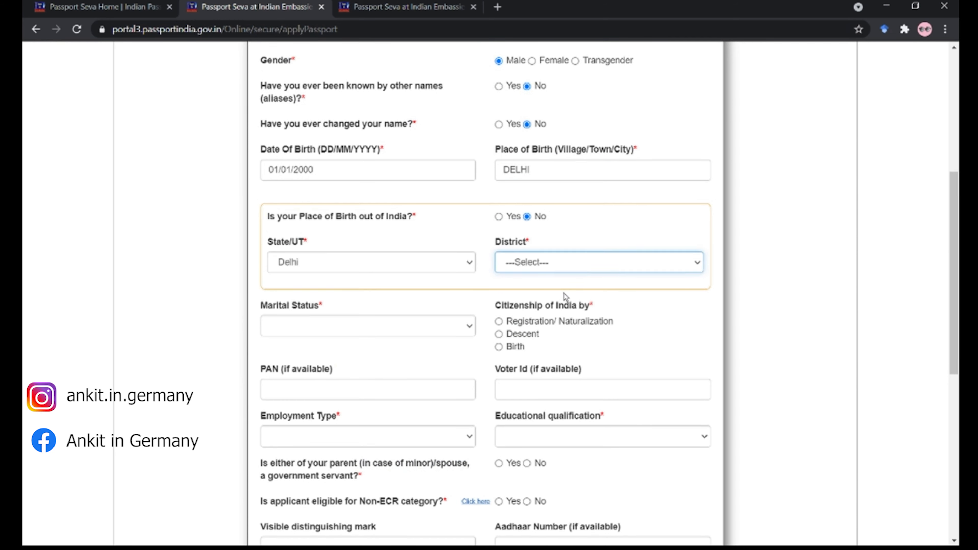
left_click(557, 420)
left_click(321, 327)
left_click(302, 398)
left_click(499, 347)
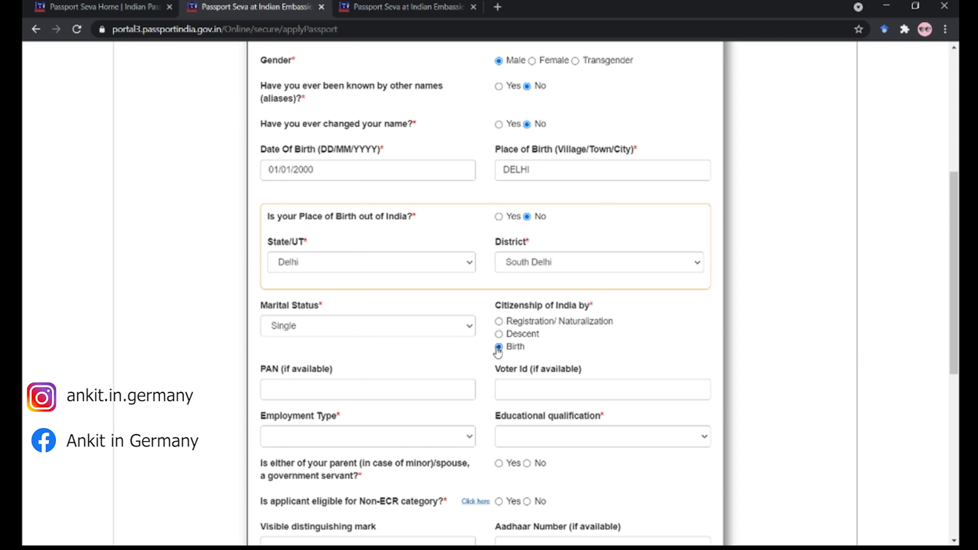
scroll(325, 371, "down", 2)
- Clear the stray Voter Id letter and set employment Private and education Graduate And Above
left_click(434, 328)
left_click_drag(480, 314, 570, 327)
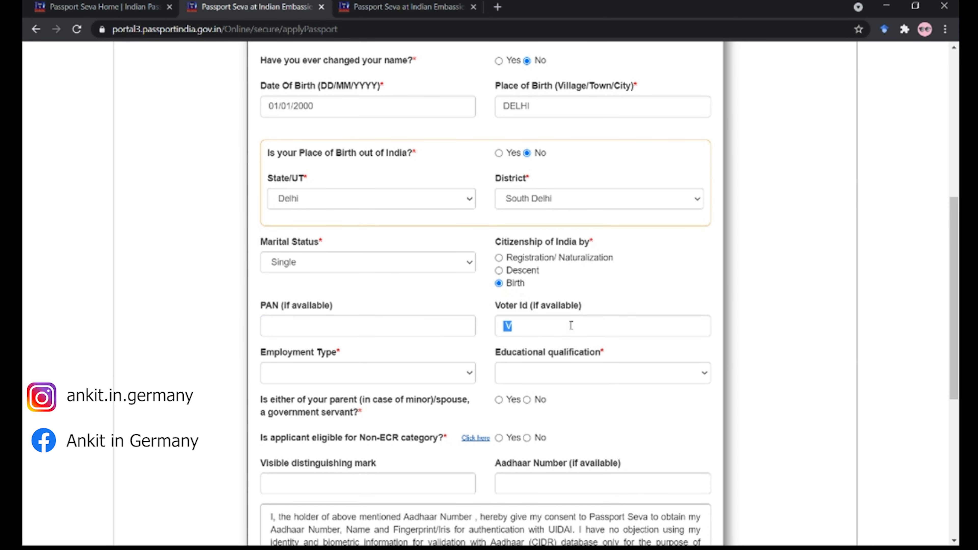
key("BackSpace")
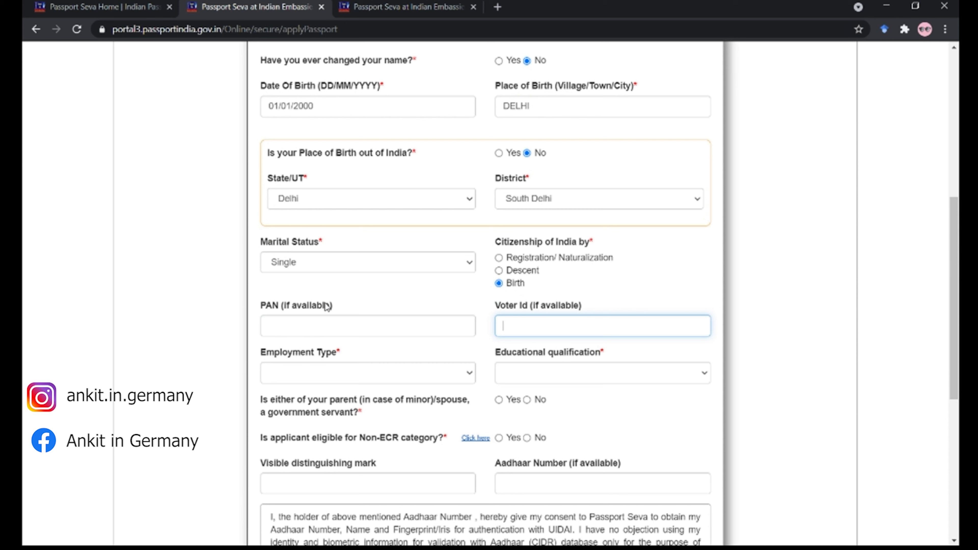
left_click(315, 379)
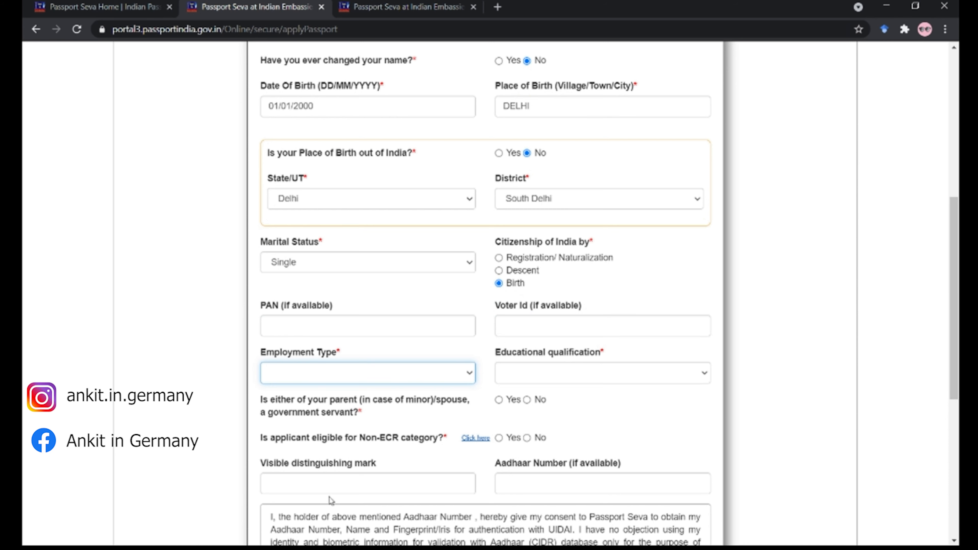
key("p")
scroll(543, 323, "down", 5)
key("Tab")
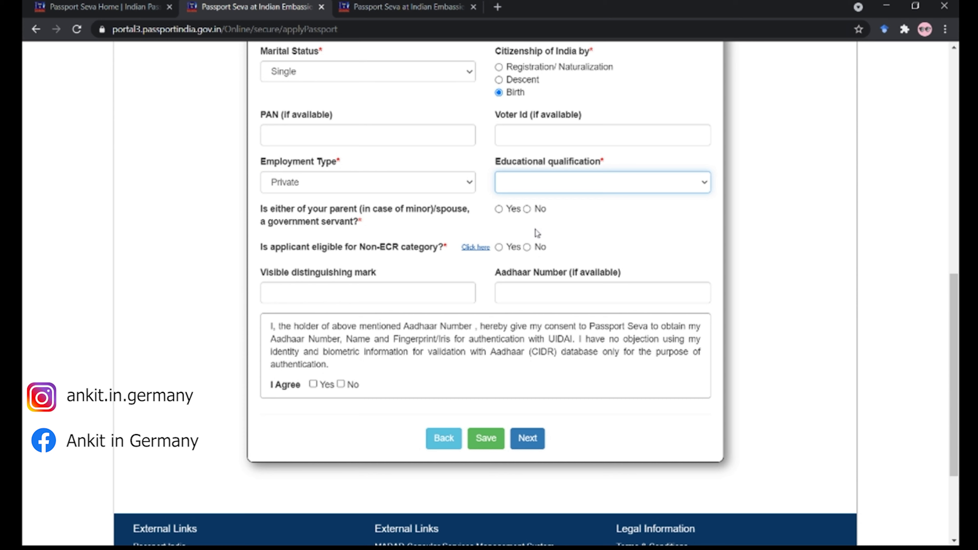
key("g")
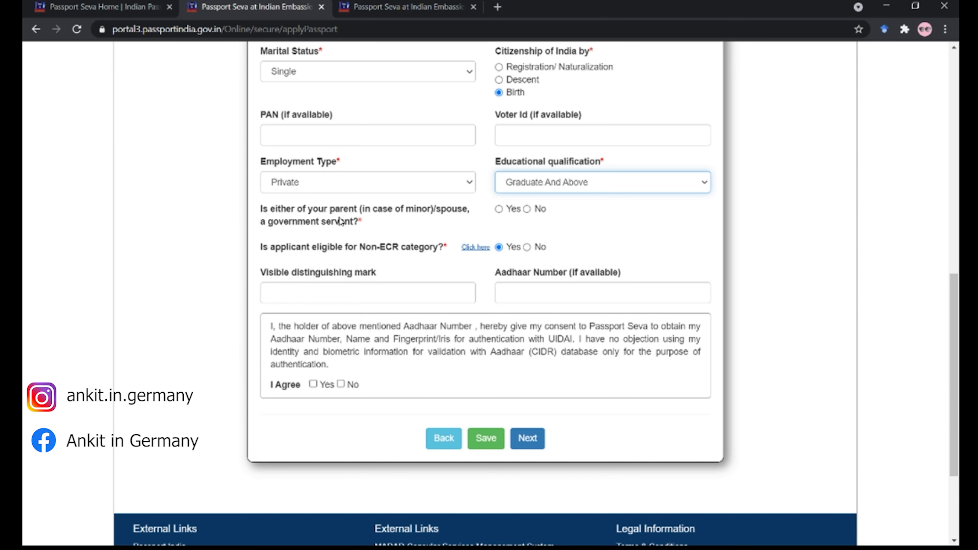
scroll(526, 264, "up", 2)
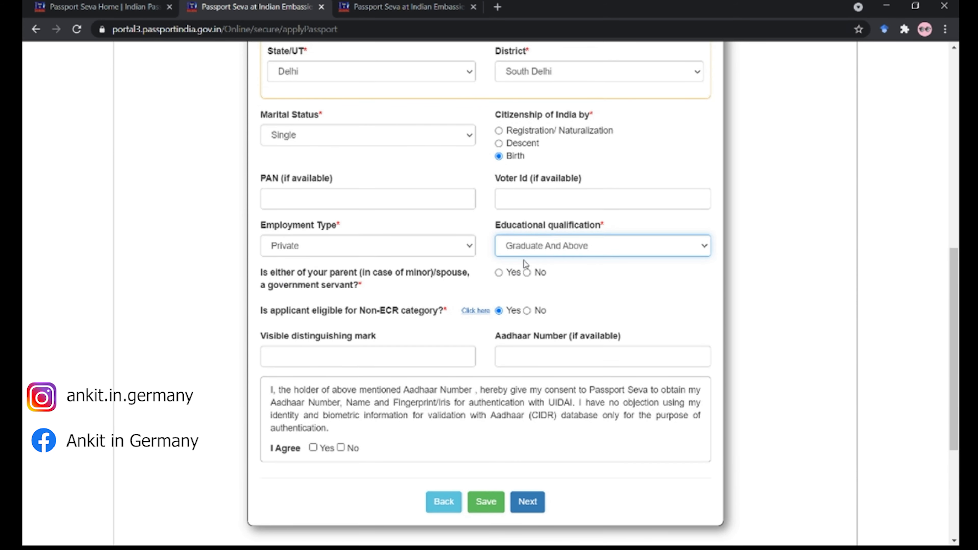
- Answer No to the government-servant parent question and leave the distinguishing mark blank
left_click(528, 274)
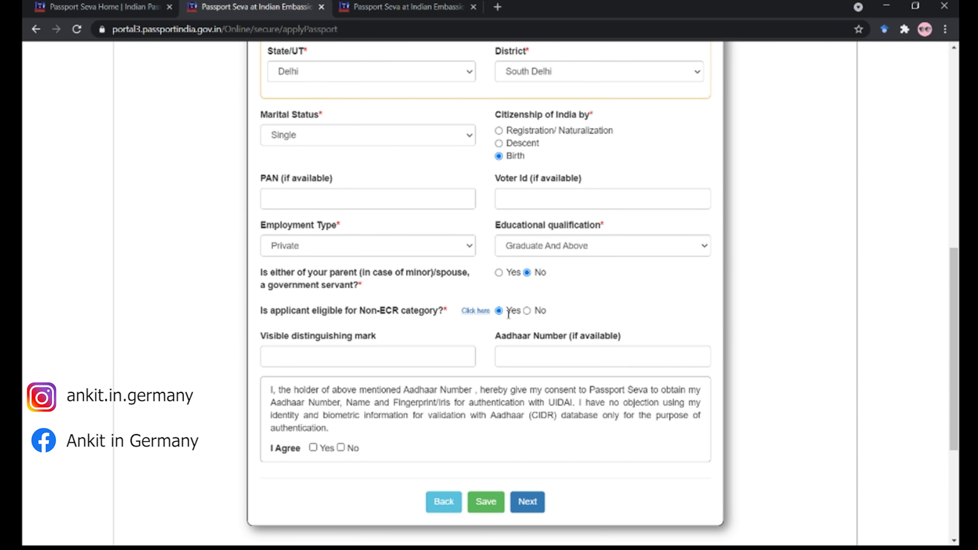
left_click(389, 349)
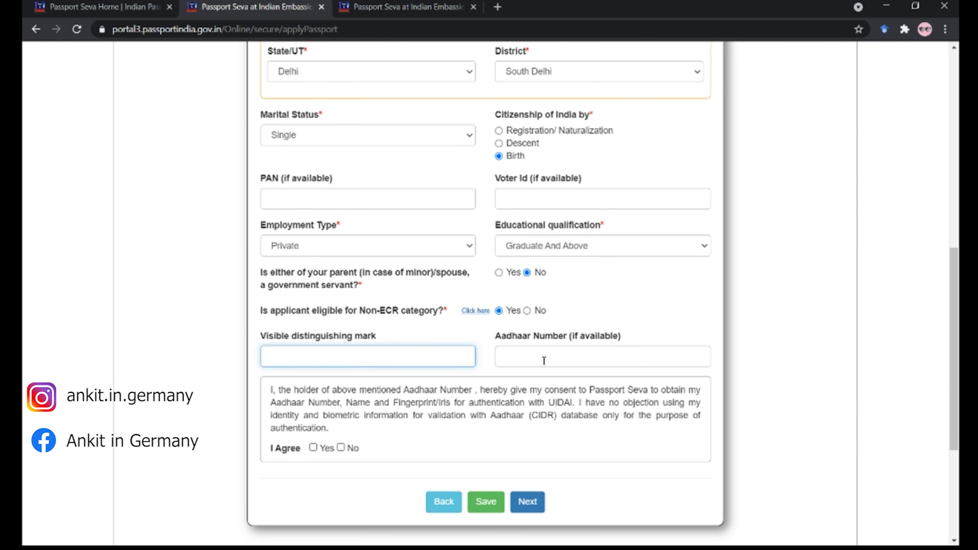
left_click(494, 342)
left_click_drag(496, 337, 620, 342)
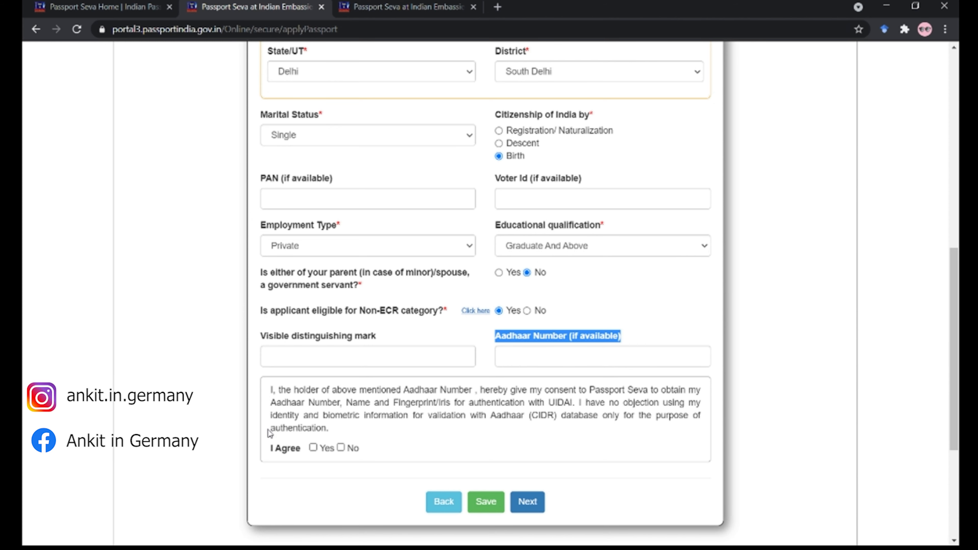
- Enter then remove an Aadhaar number, and decline the Aadhaar consent
scroll(271, 434, "down", 2)
left_click(557, 287)
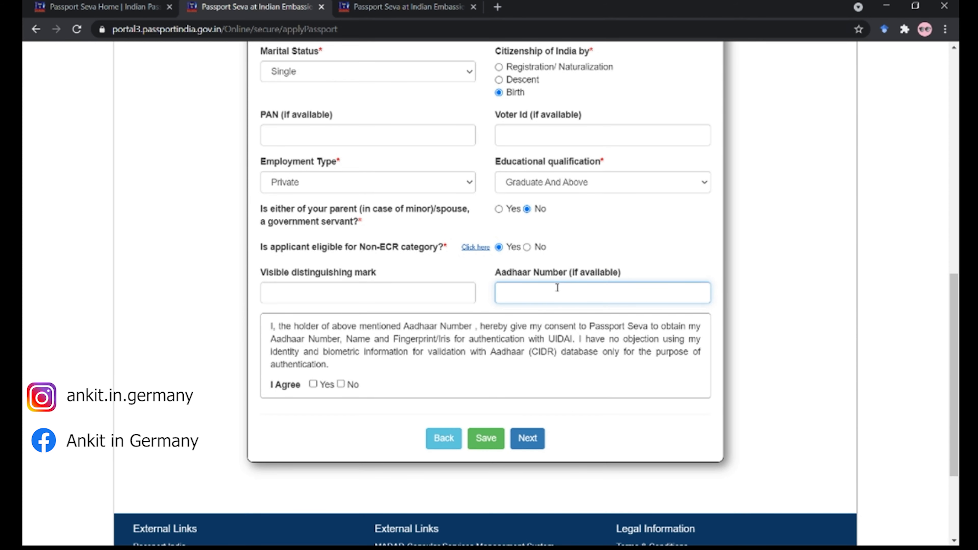
left_click(313, 384)
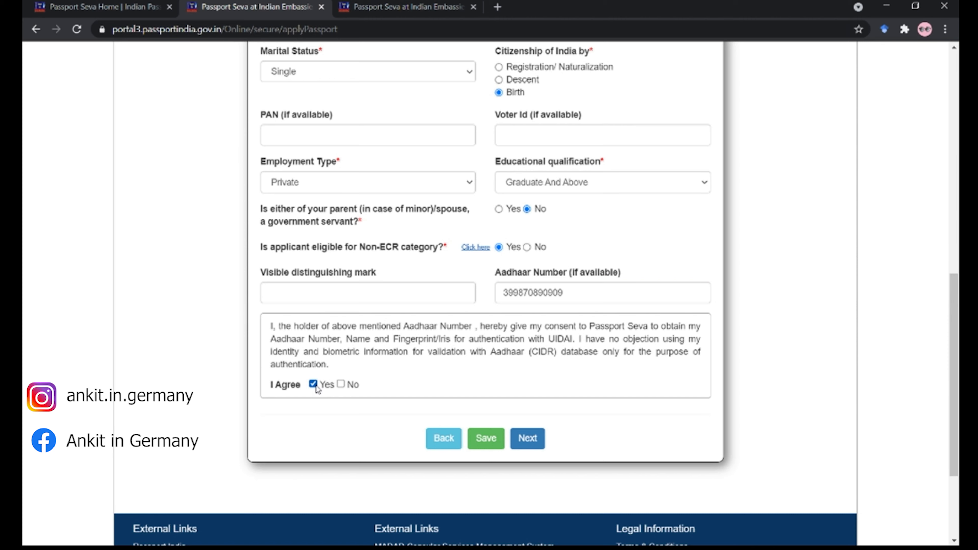
double_click(575, 297)
key("BackSpace")
left_click(313, 385)
left_click(340, 384)
- Save the applicant details and continue to Family Details
scroll(518, 404, "up", 1)
left_click(486, 501)
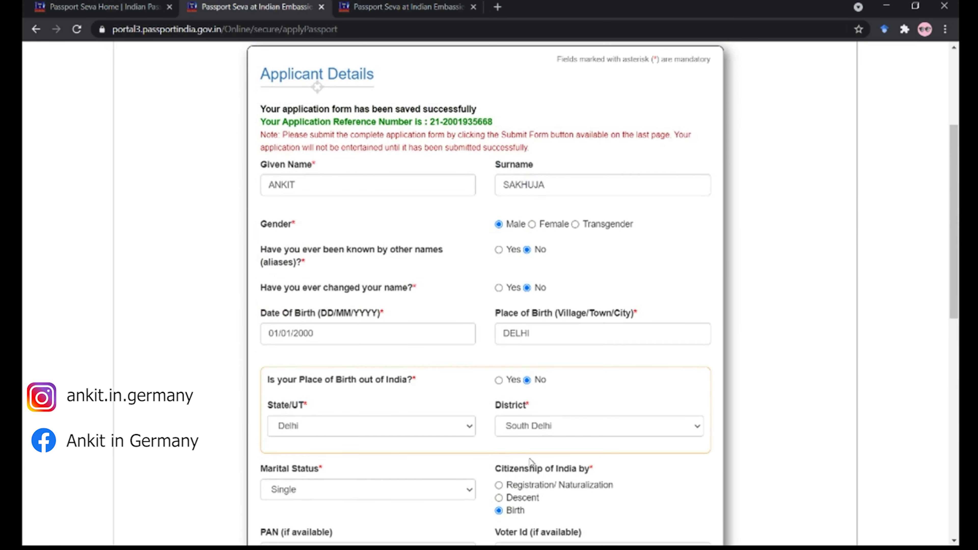
scroll(489, 174, "down", 5)
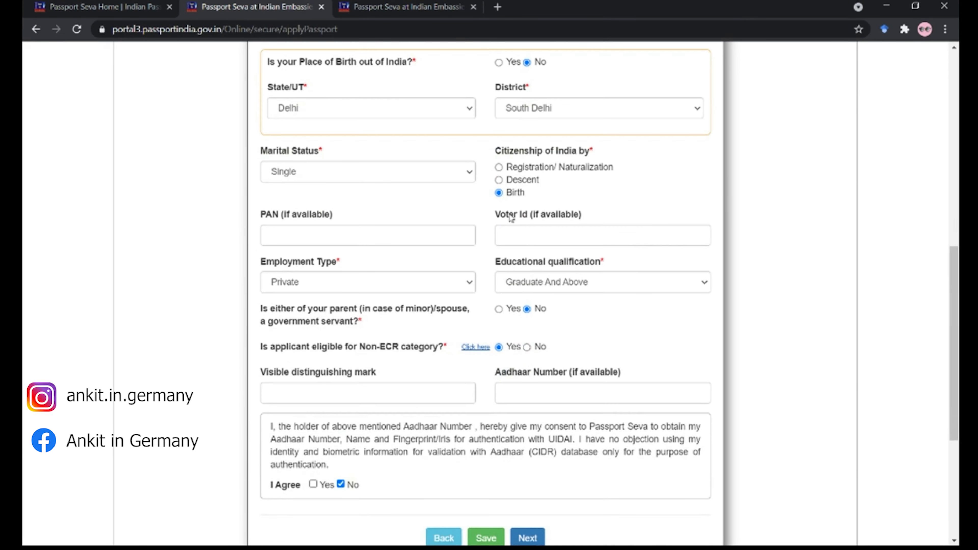
left_click(534, 540)
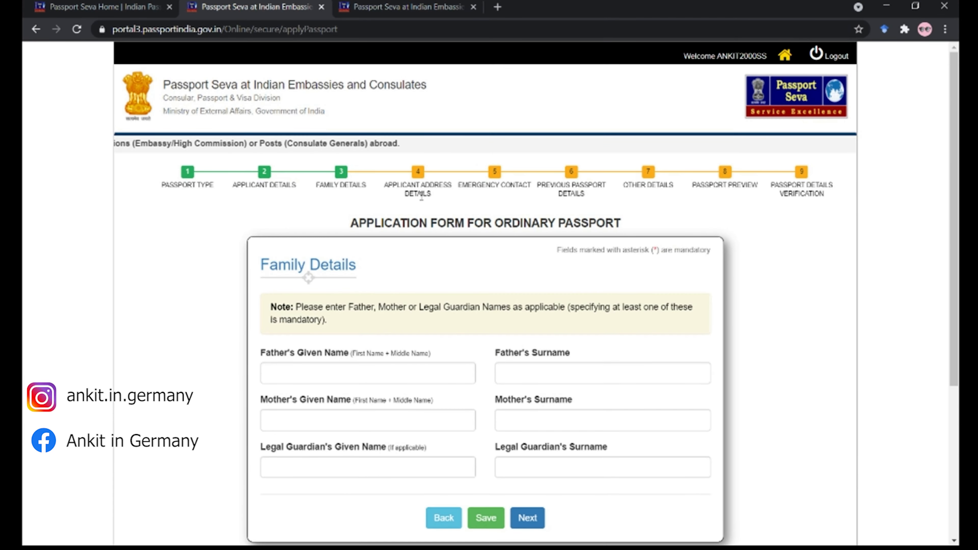
- Fill in the father's and mother's given names, leave the surnames blank, and continue
scroll(408, 220, "down", 2)
left_click(415, 250)
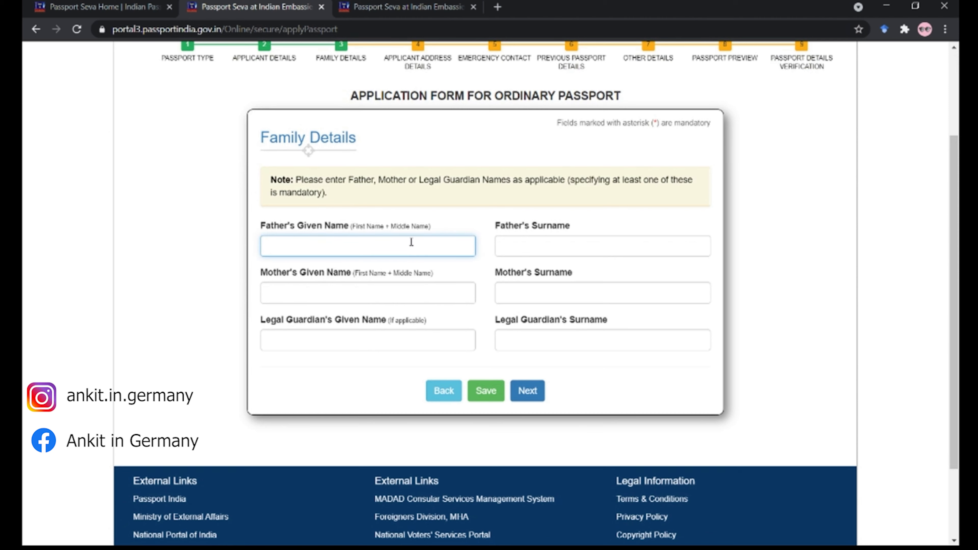
type("ABCD")
key("Tab")
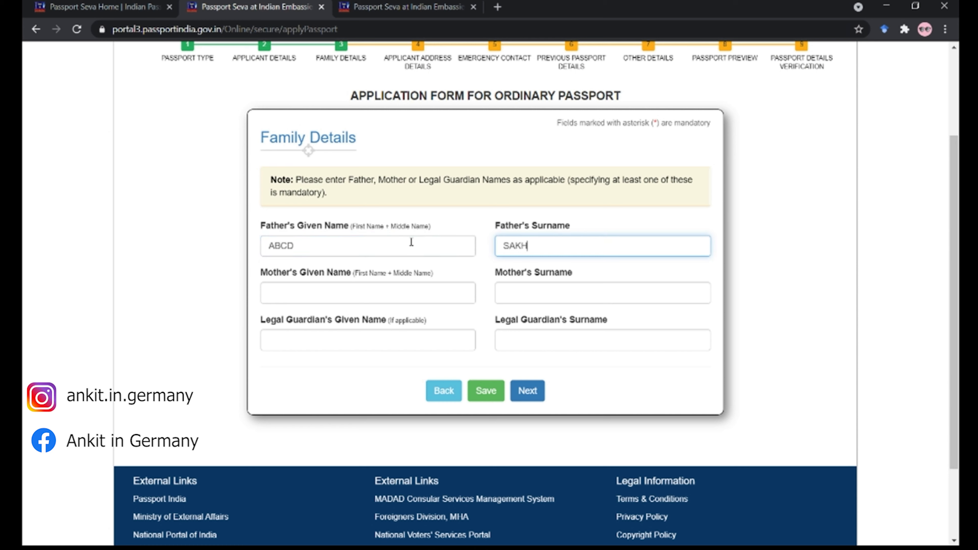
key("Tab")
type("EFGH")
key("Tab")
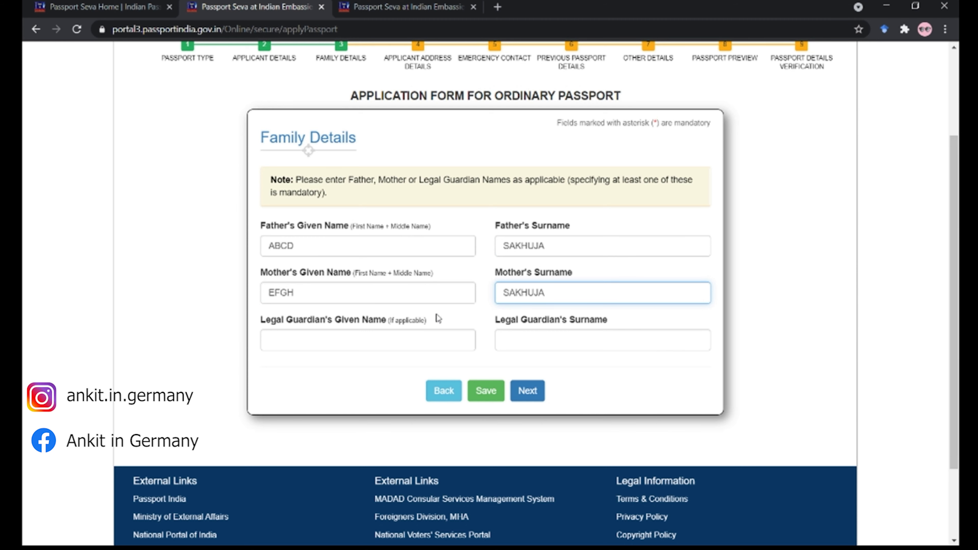
left_click(519, 387)
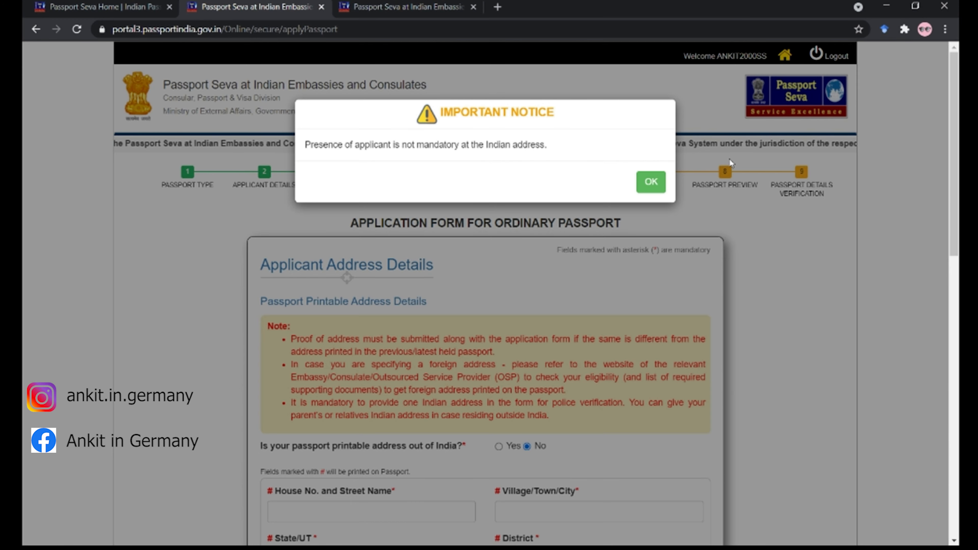
- Mark the printable address as outside India, accepting the warning, with Germany as country
left_click(651, 182)
scroll(429, 224, "down", 5)
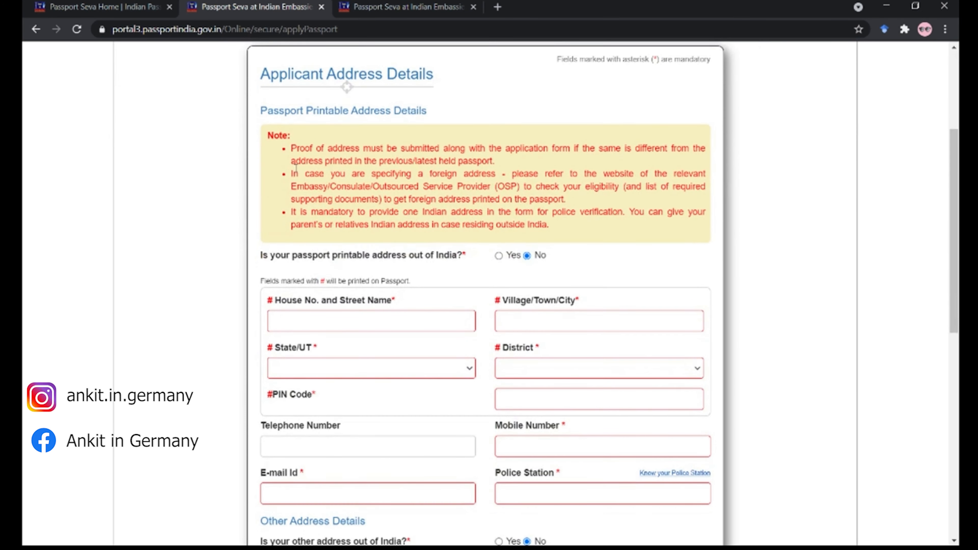
left_click(362, 325)
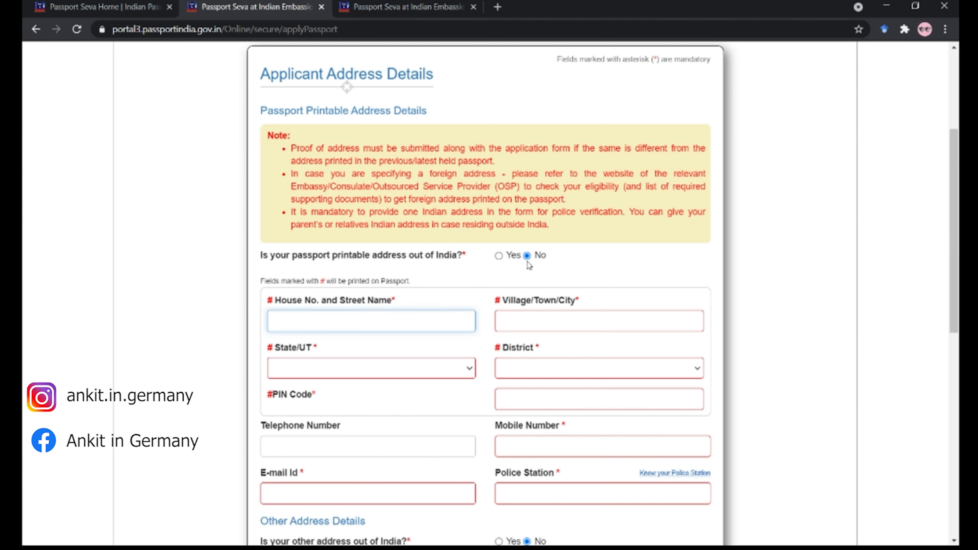
left_click(508, 255)
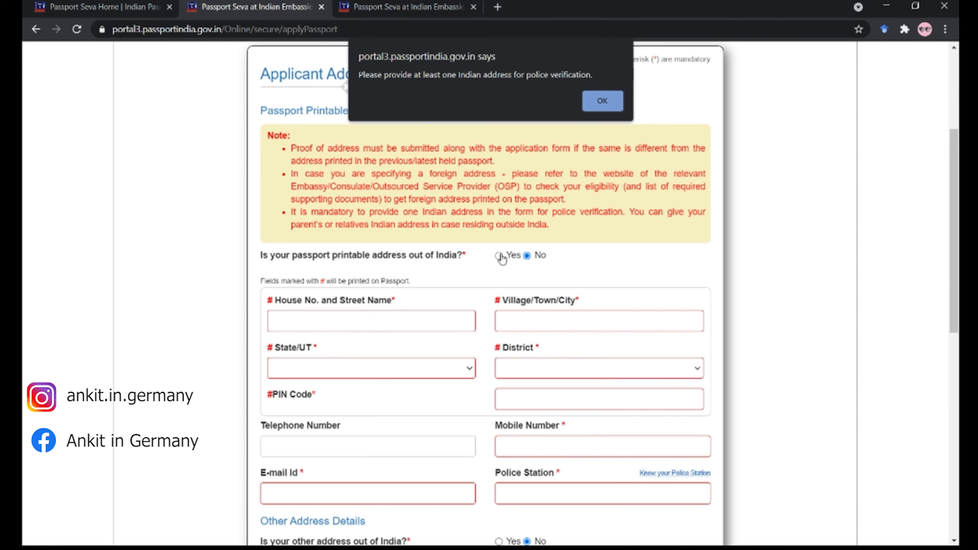
left_click(603, 101)
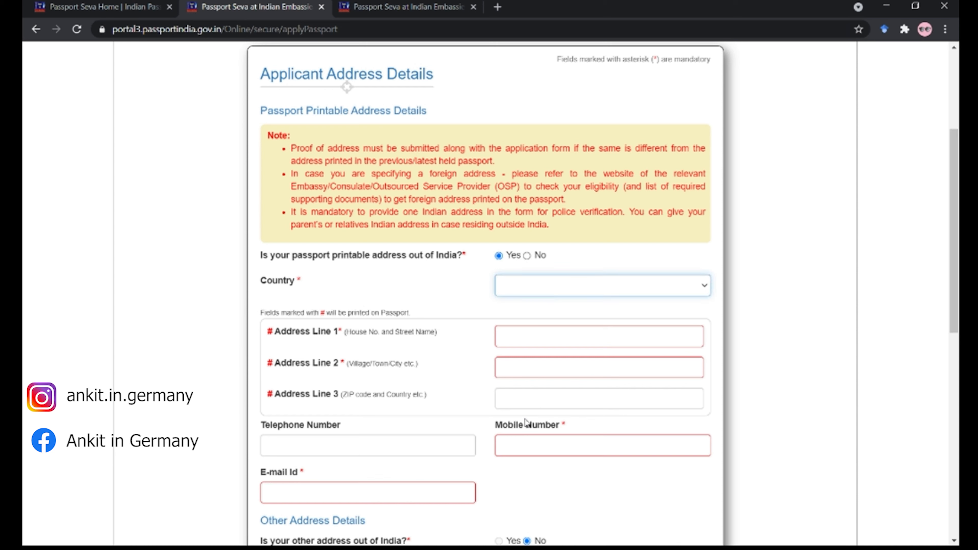
left_click(534, 454)
- Fill the three Berlin address lines, then the mobile number and e-mail address
left_click(534, 339)
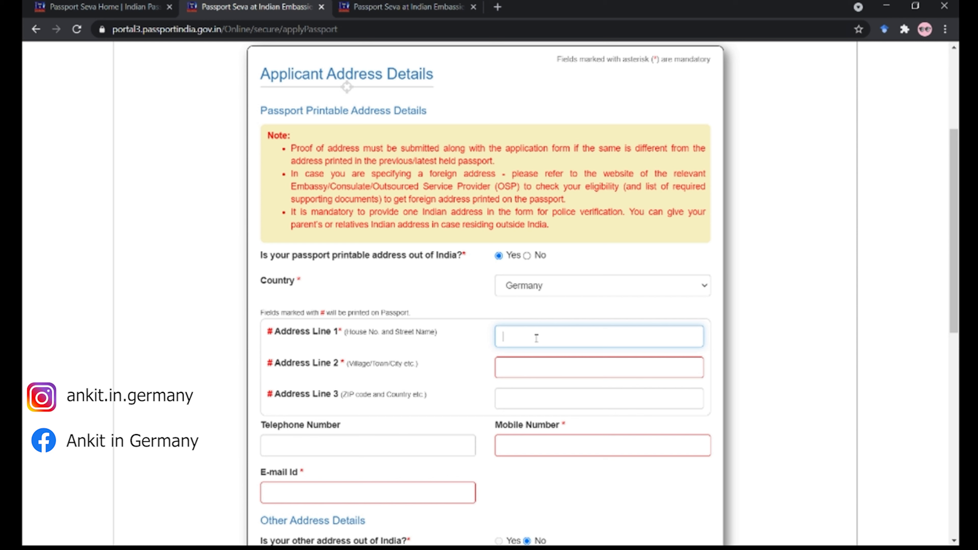
type("STR. SBDFD")
key("Tab")
type("BERLIN")
key("Tab")
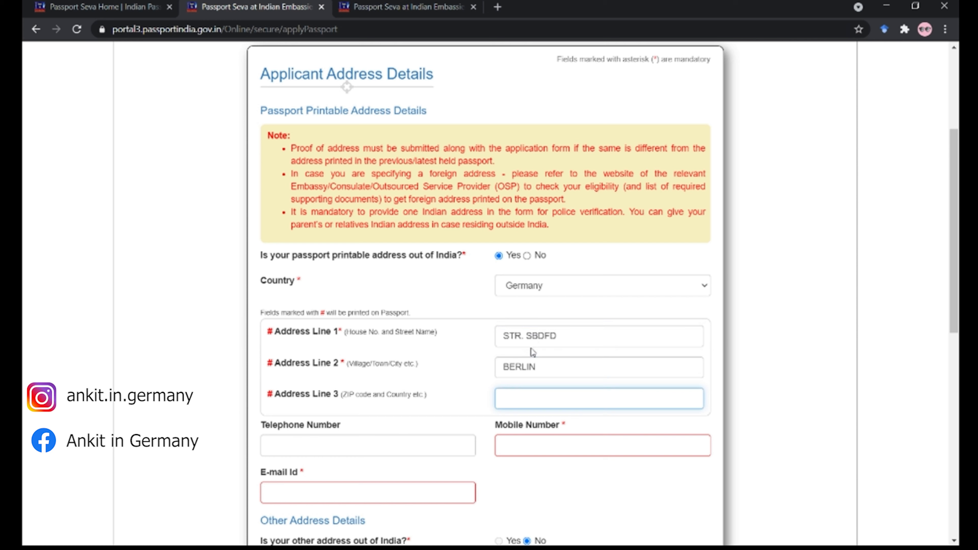
type("73330 GERMANY")
key("Tab")
key("Tab")
type("99999999999")
key("Tab")
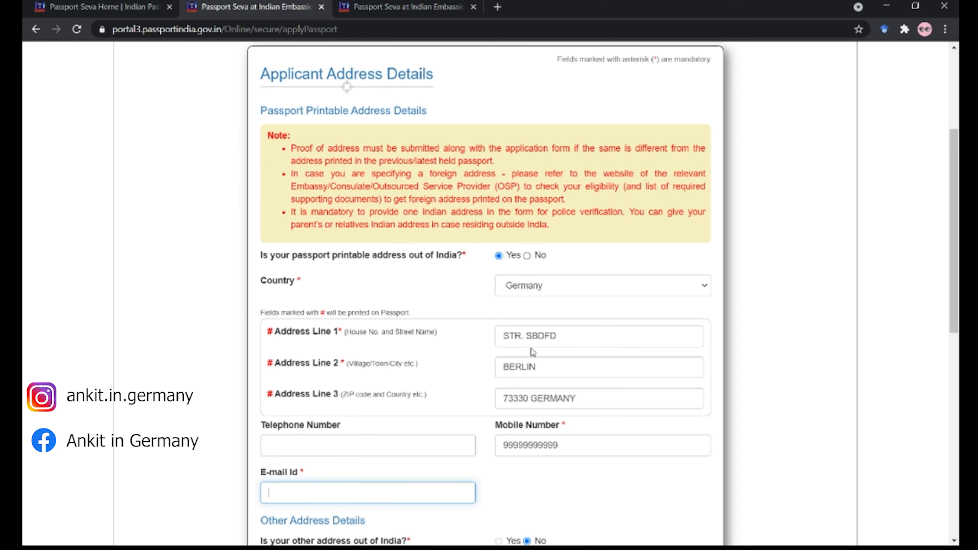
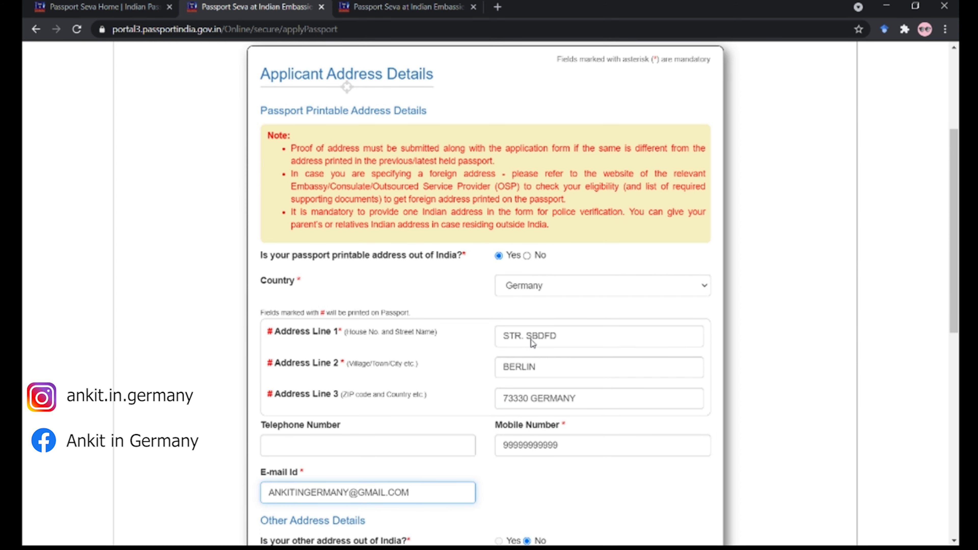
- Set the other address to city DELHI, state Delhi, district South Delhi, then open Know your Police Station
scroll(393, 162, "down", 6)
left_click(429, 329)
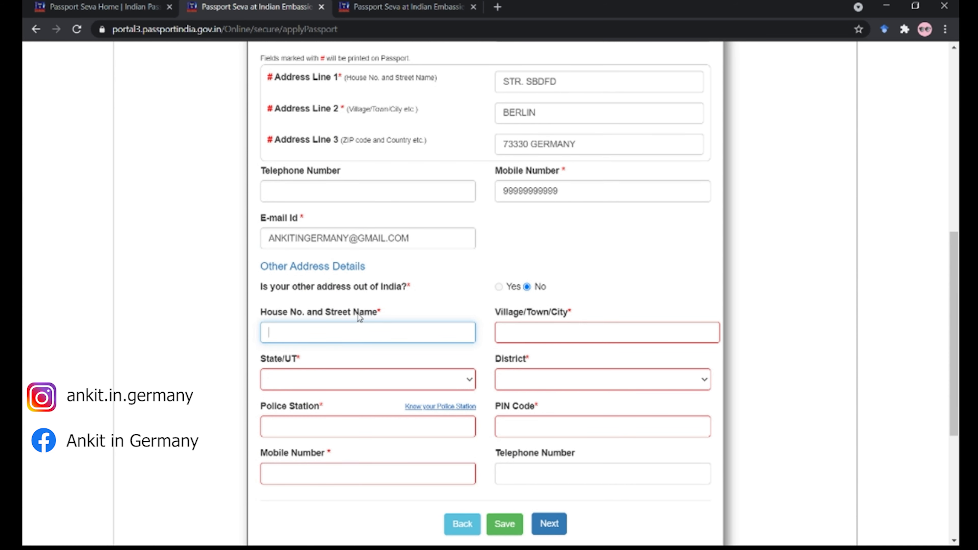
key("Tab")
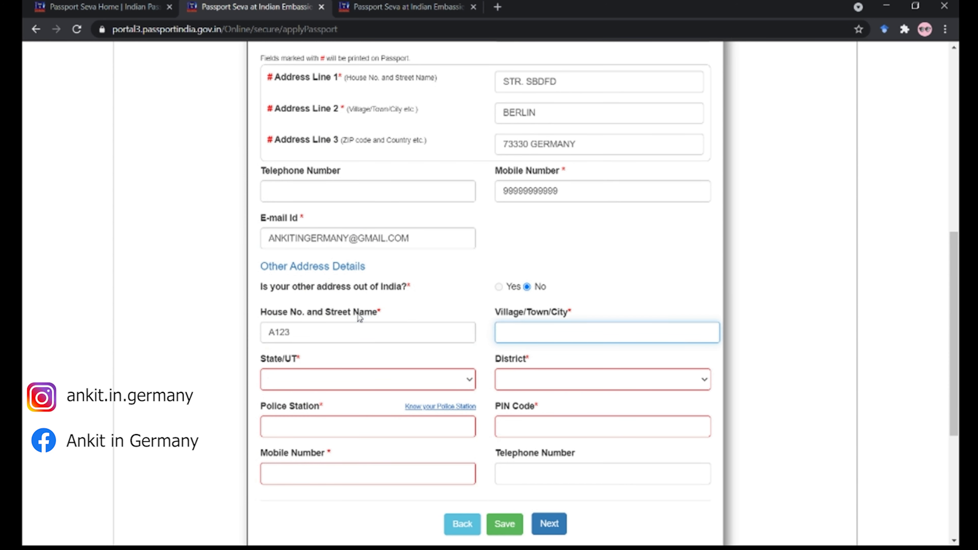
type("DELHI")
key("Tab")
key("d")
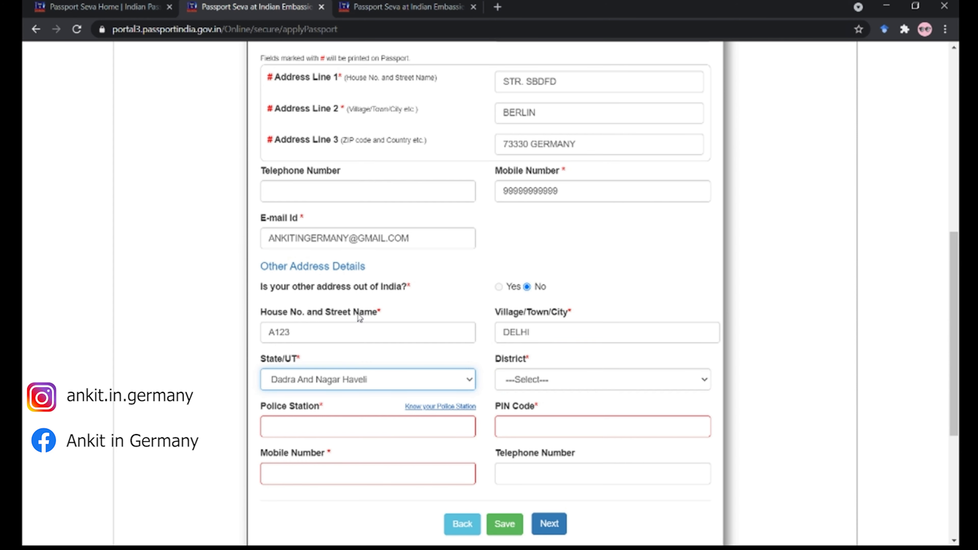
key("e")
key("Tab")
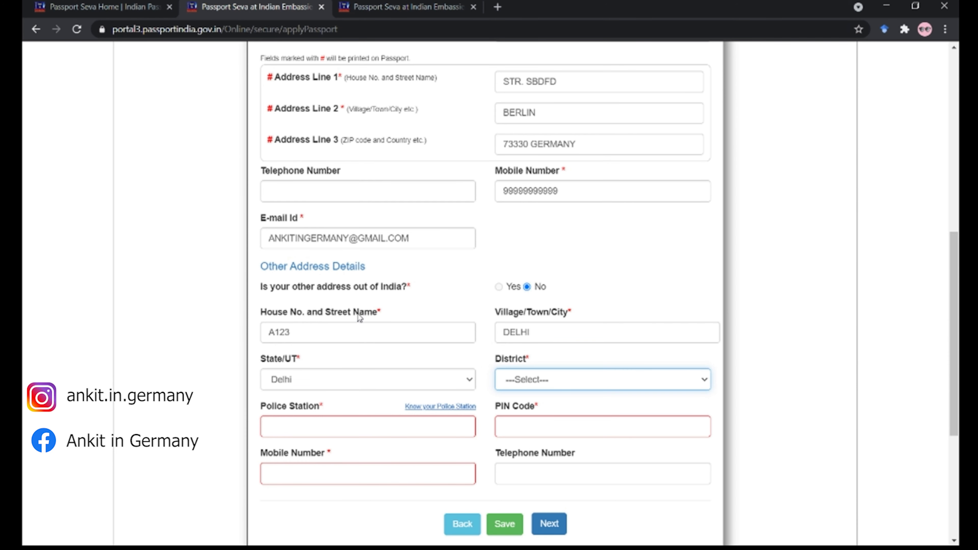
key("c")
key("s")
key("Tab")
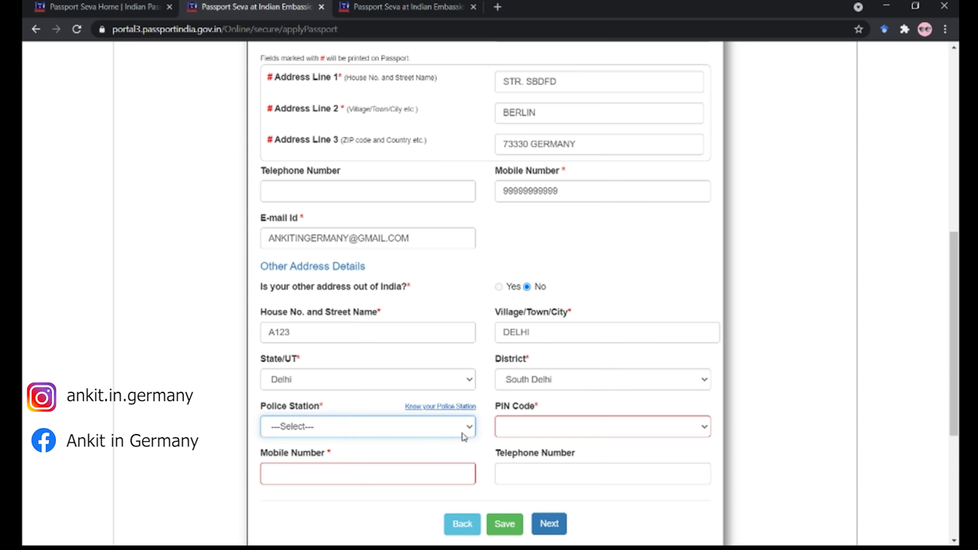
left_click(451, 408)
- Look up South Delhi police stations in Delhi and find the Saket entry
key("d")
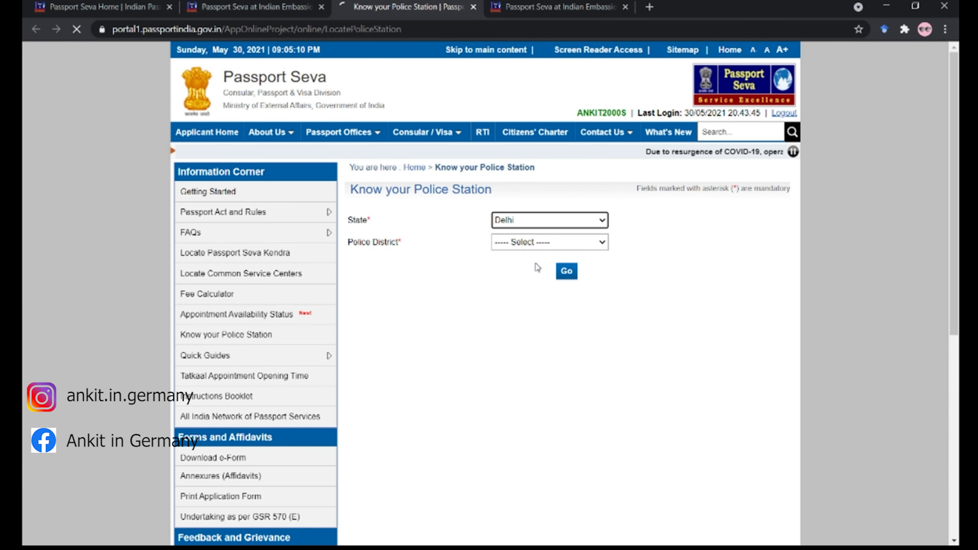
key("s")
left_click(566, 271)
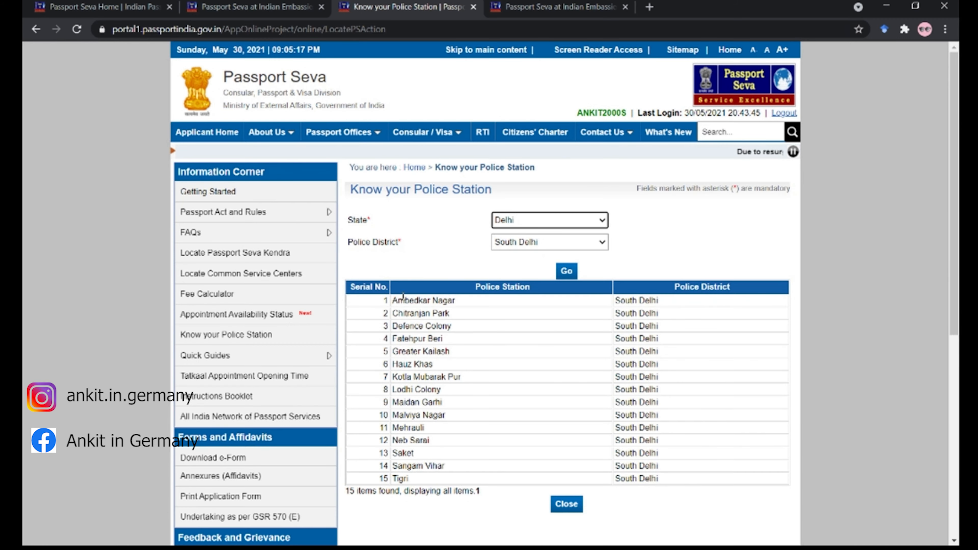
left_click_drag(430, 453, 389, 454)
left_click(583, 4)
left_click(254, 6)
- Choose Saket police station and PIN 110017, and enter the mobile number
left_click(427, 433)
key("s")
left_click(551, 428)
left_click(557, 255)
left_click(368, 472)
type("999999999999999")
key("Tab")
scroll(445, 280, "down", 5)
scroll(479, 349, "up", 2)
left_click_drag(262, 268, 542, 274)
- Switch the printable address to within India, enter the house number, and choose state Delhi
left_click(527, 273)
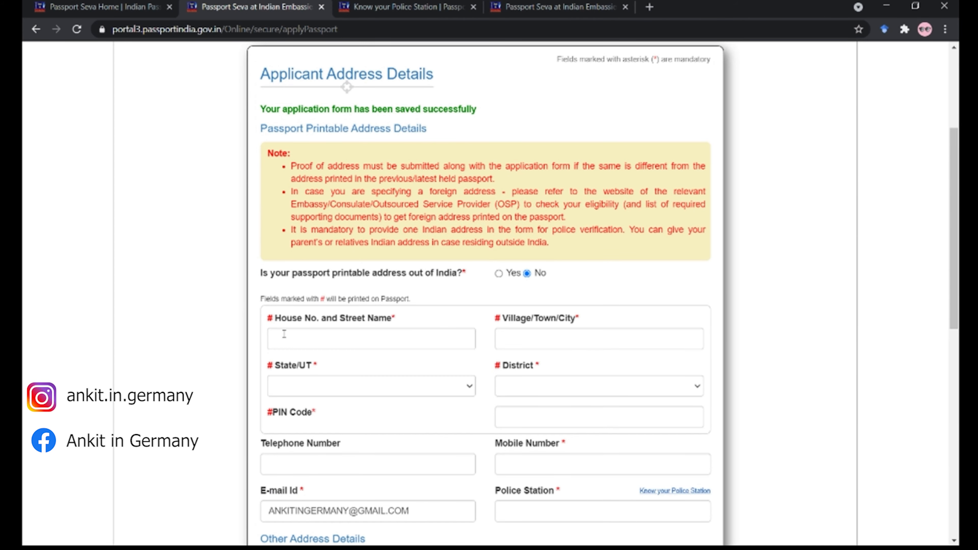
left_click(285, 334)
scroll(388, 308, "down", 1)
scroll(389, 308, "up", 1)
scroll(388, 308, "down", 5)
type("A123")
left_click(537, 143)
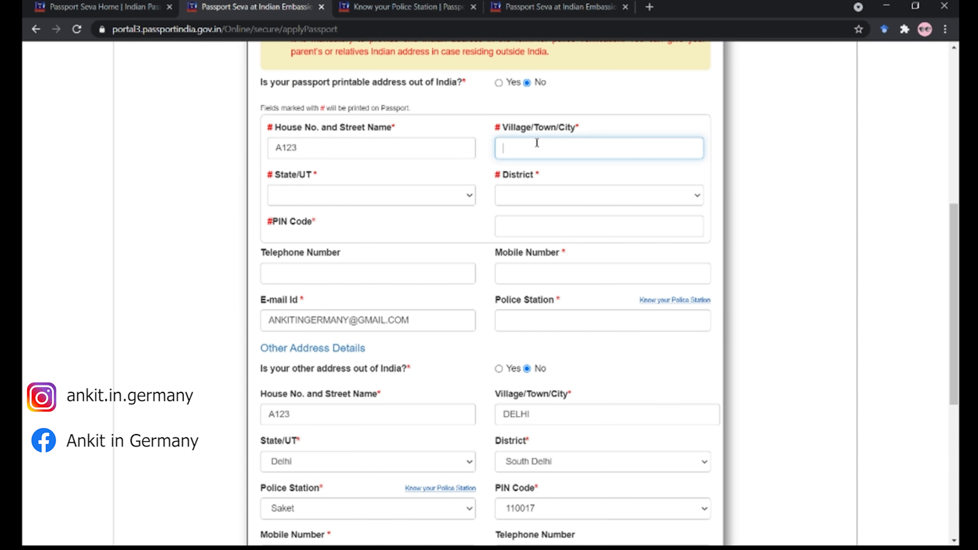
left_click(365, 206)
left_click(323, 341)
- Choose district South Delhi, PIN 110017, the mobile number and police station, then continue
left_click(533, 195)
left_click(543, 354)
left_click(598, 231)
type("11")
left_click(596, 227)
left_click(552, 321)
left_click(563, 269)
type("999999999999999")
scroll(564, 268, "down", 2)
left_click(566, 265)
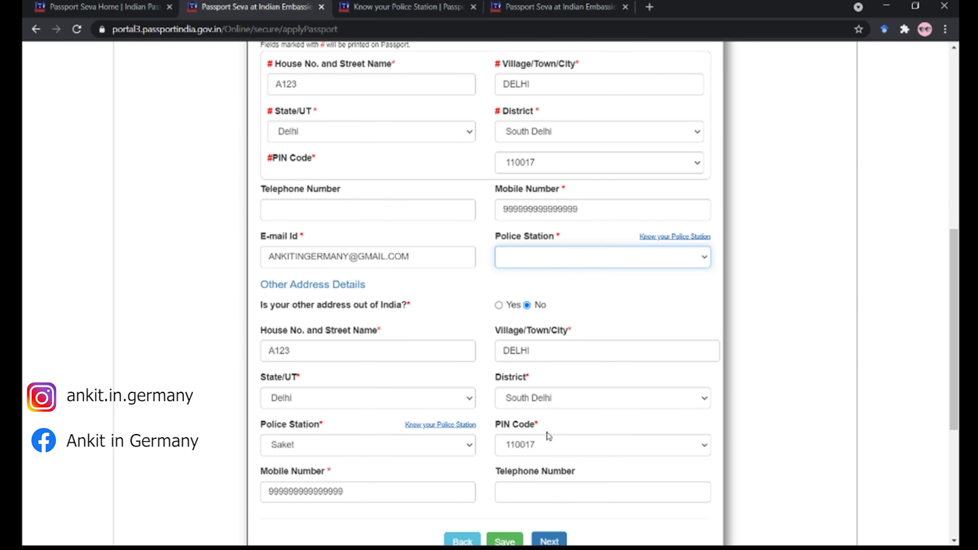
scroll(549, 437, "down", 2)
left_click(551, 478)
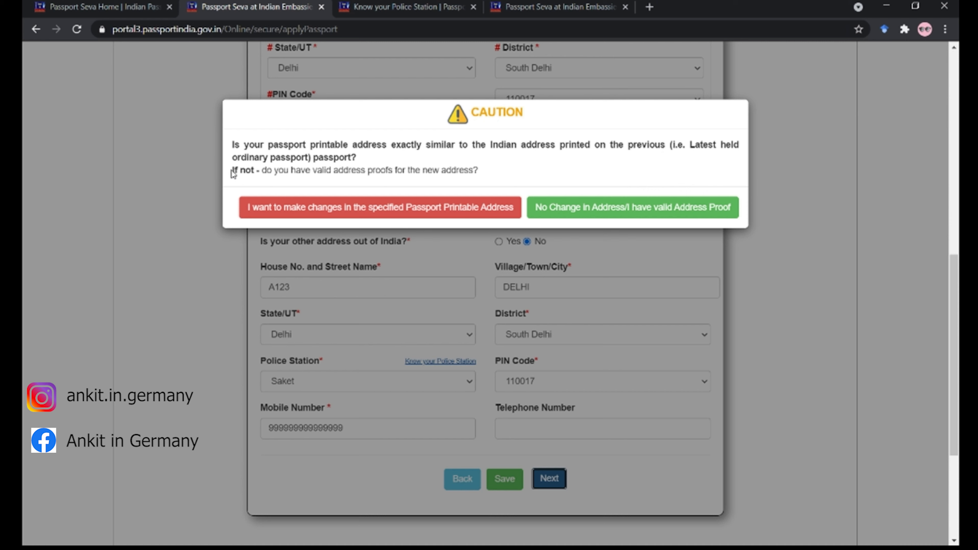
left_click_drag(233, 170, 491, 182)
left_click(491, 177)
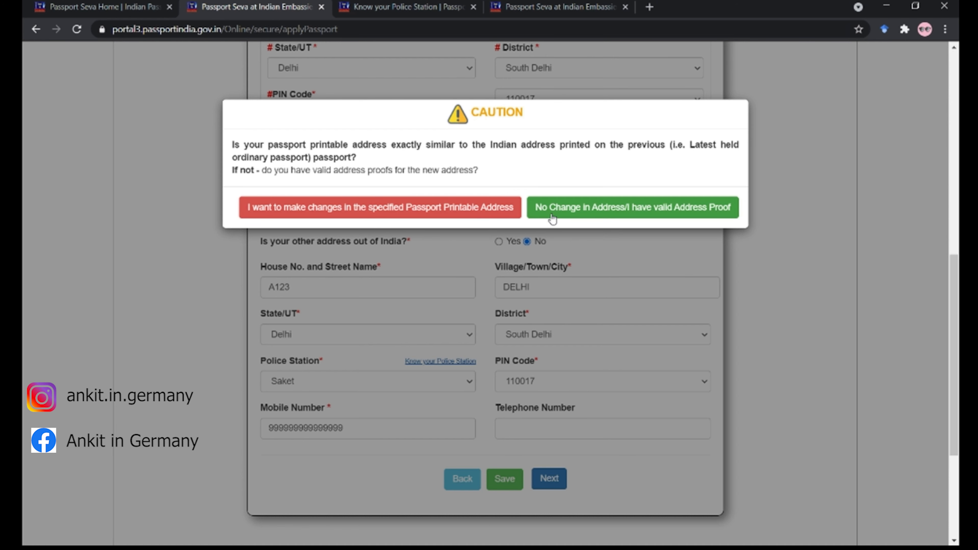
left_click(564, 218)
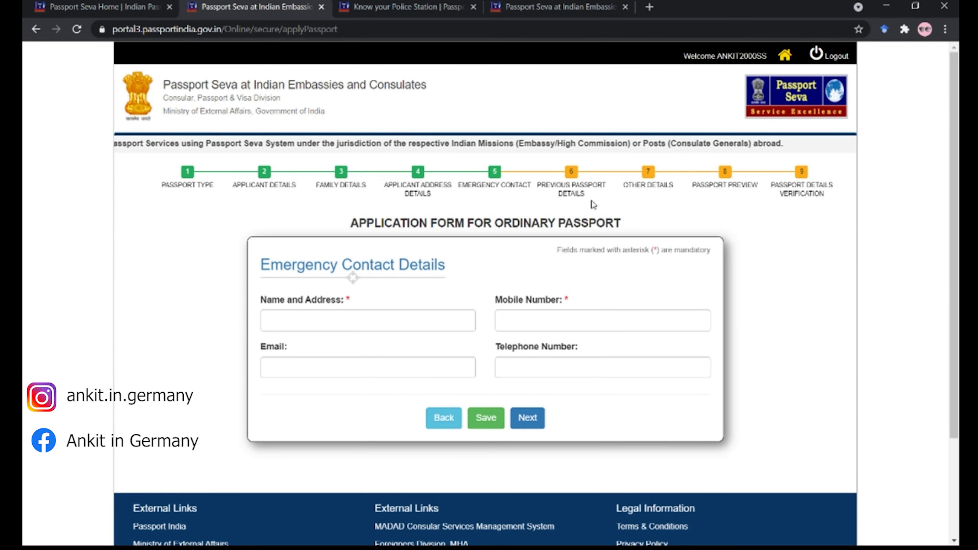
- Enter the emergency contact's name and address, mobile number and e-mail, then continue
left_click(404, 320)
type("ABCD C123 DELHI")
key("Tab")
type("888888888888888")
key("Tab")
type("ABCD@GMAIL.COM")
left_click(522, 427)
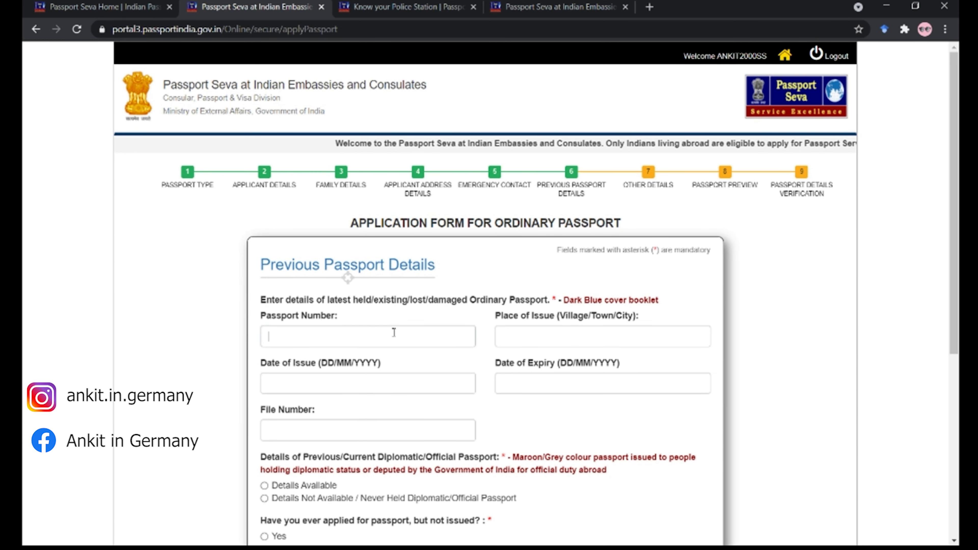
- Enter the previous passport number and DELHI as place of issue
left_click(395, 333)
scroll(431, 341, "down", 1)
scroll(431, 341, "down", 1)
type("A123457")
key("BackSpace")
type("6")
key("Tab")
type("DELHI")
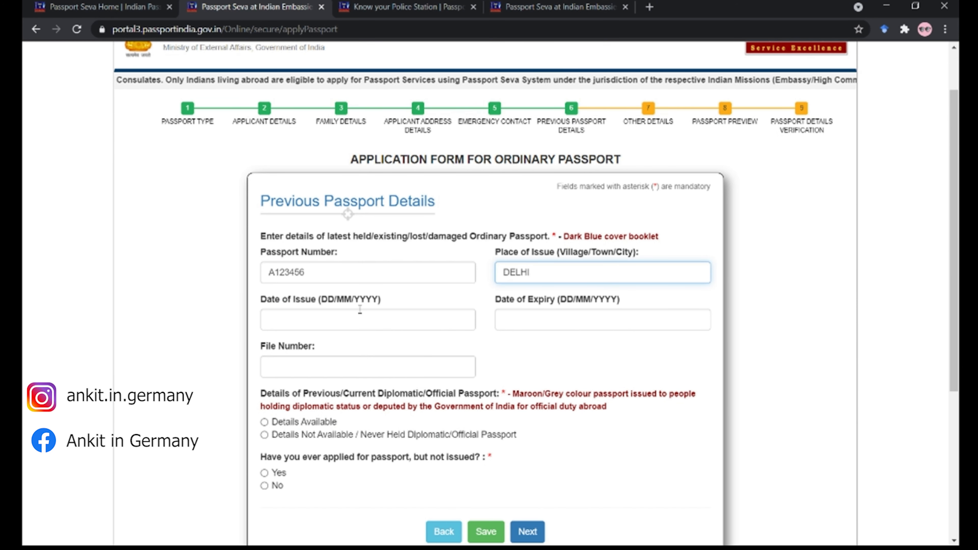
- Enter the previous passport's issue date, expiry date 31/12/2022 and file number
left_click(384, 311)
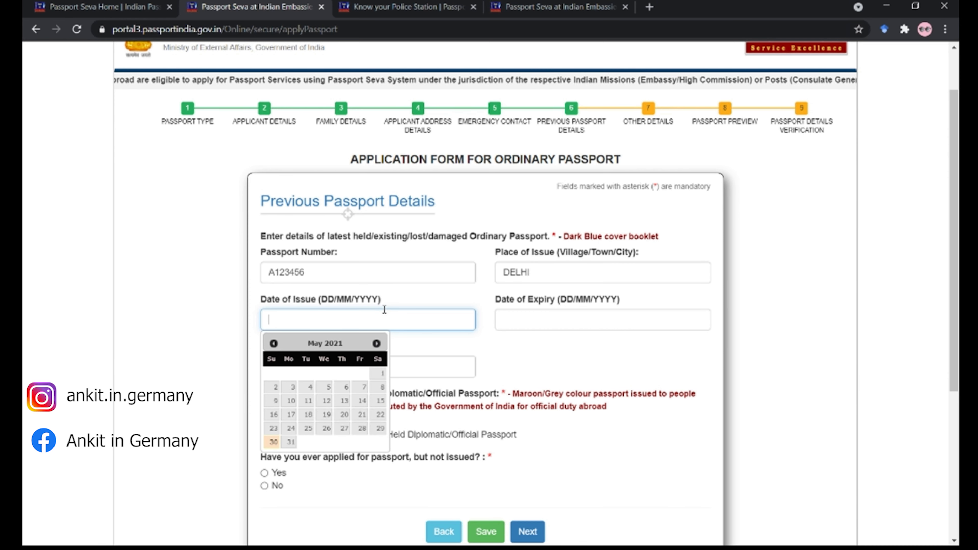
type("01/1")
type("1/01/")
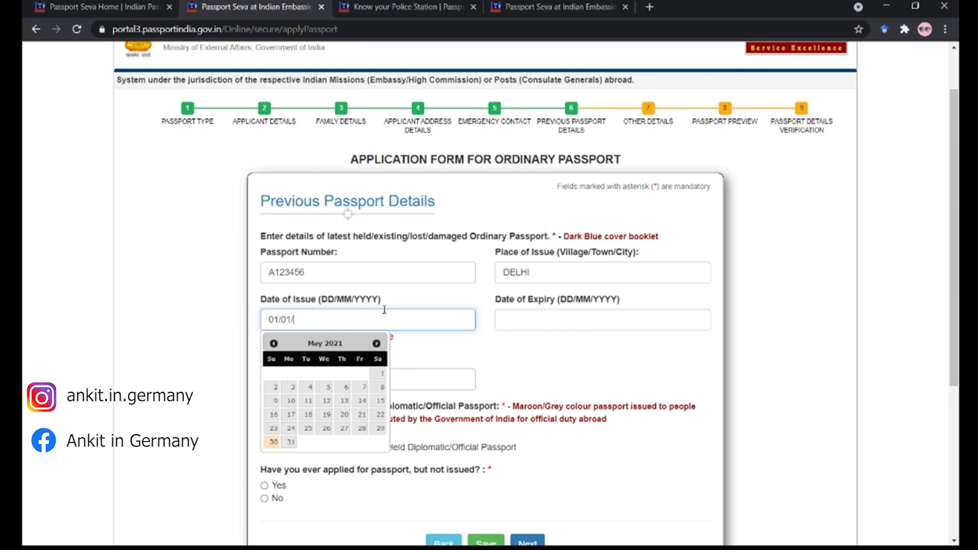
type("2012")
key("Tab")
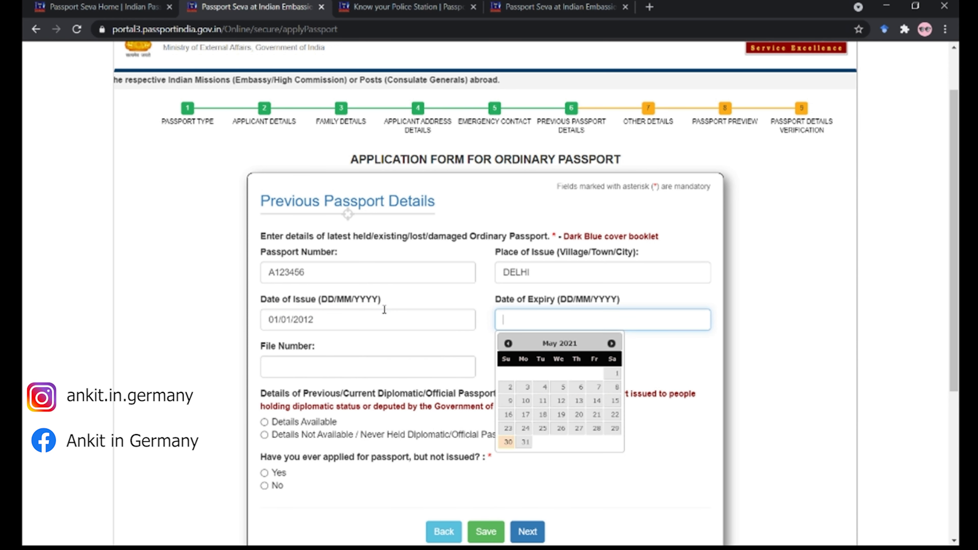
type("022")
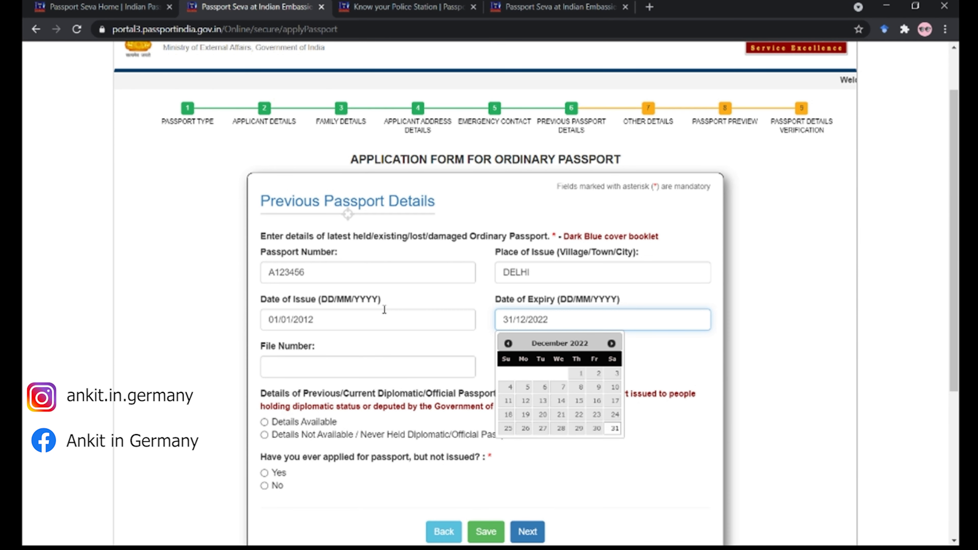
key("Tab")
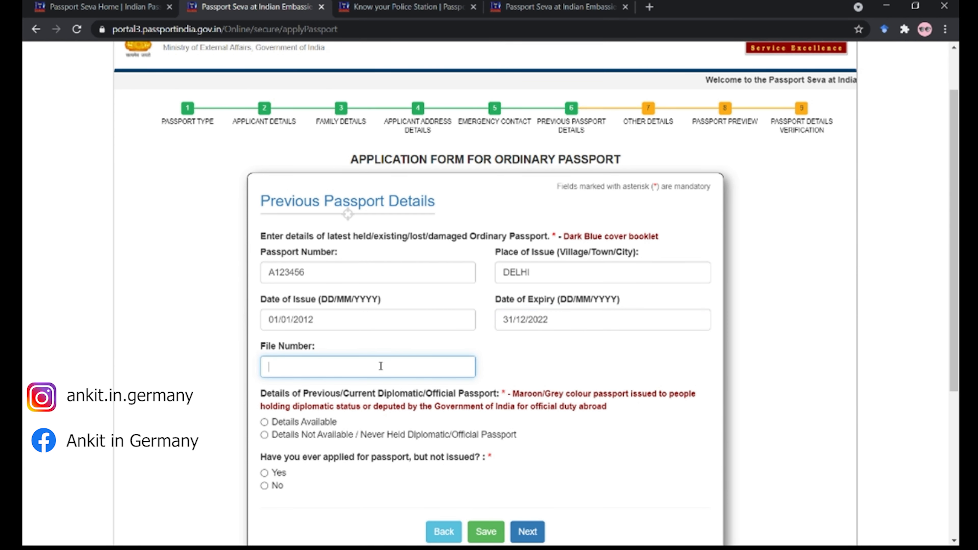
scroll(381, 365, "down", 1)
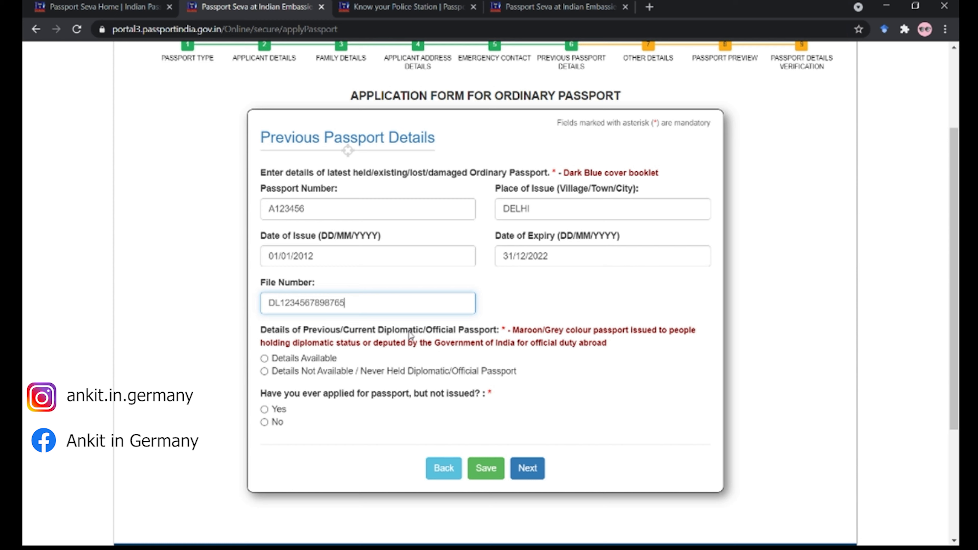
- Choose 'Details Not Available' for diplomatic passport, answer No to unissued application, save and continue
left_click(264, 371)
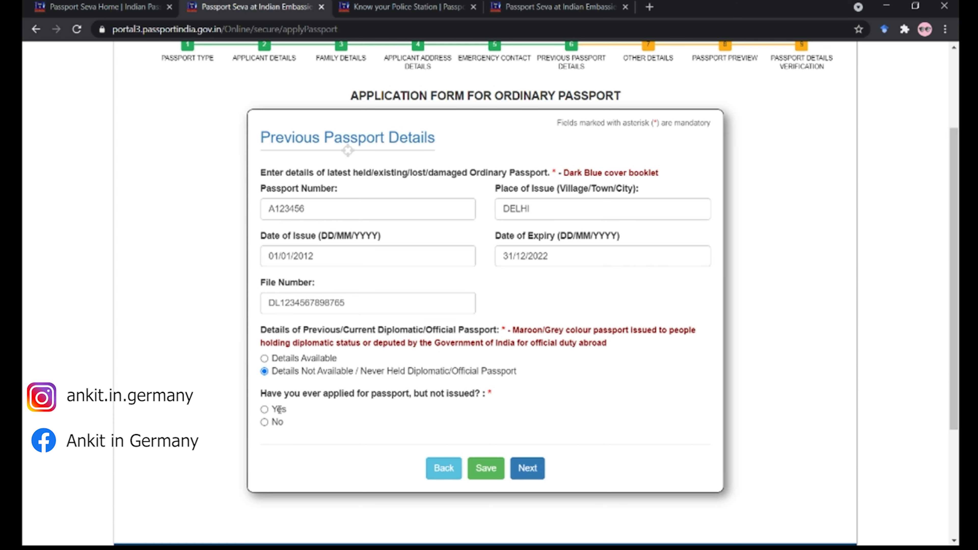
left_click(264, 422)
left_click(496, 469)
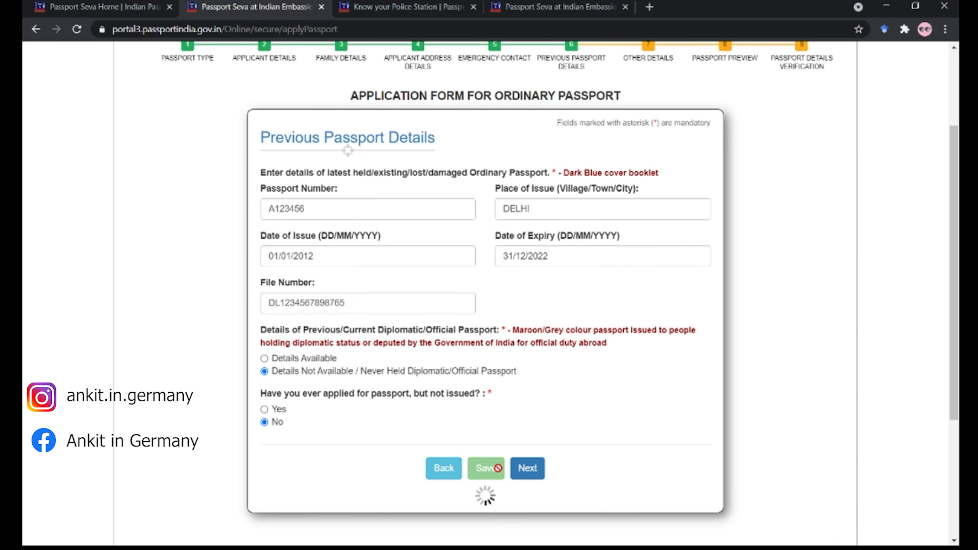
scroll(526, 456, "down", 1)
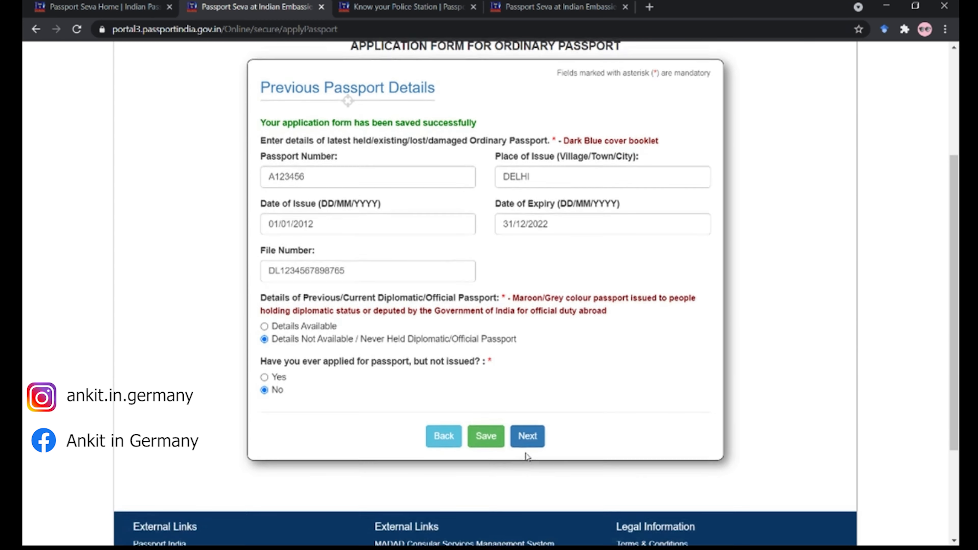
left_click(527, 425)
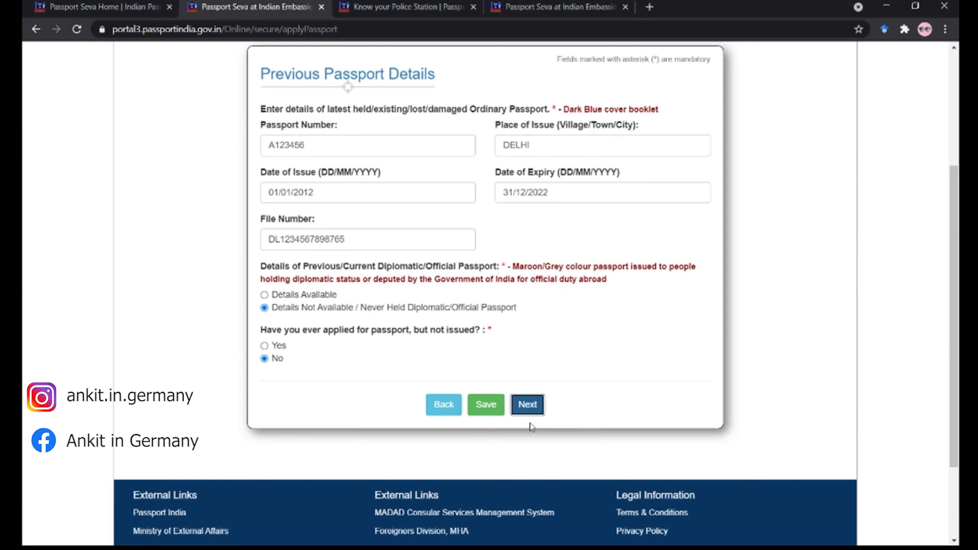
- Answer No to questions 1.1–3.3 on proceedings, warrants, departure ban, convictions and refused passports
scroll(548, 212, "down", 3)
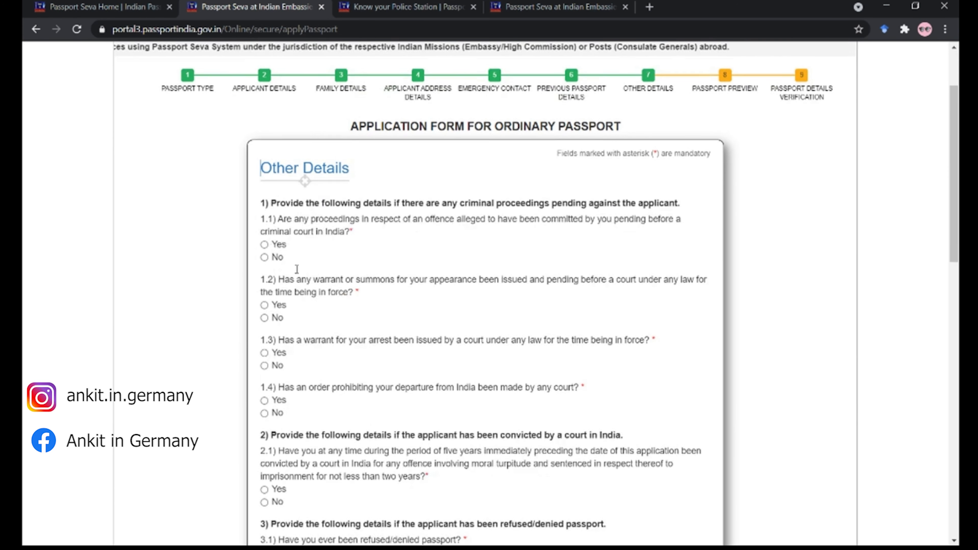
left_click(264, 226)
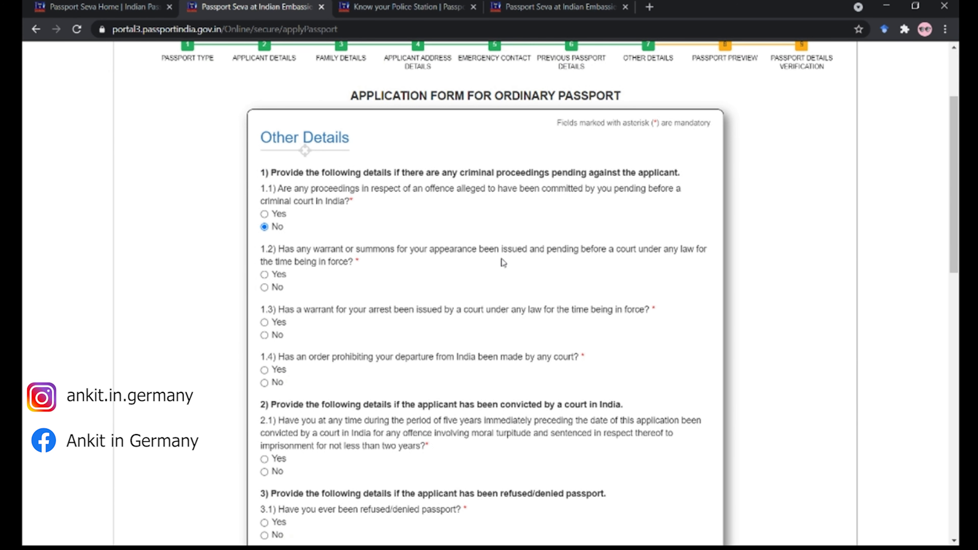
left_click(264, 288)
scroll(305, 281, "down", 2)
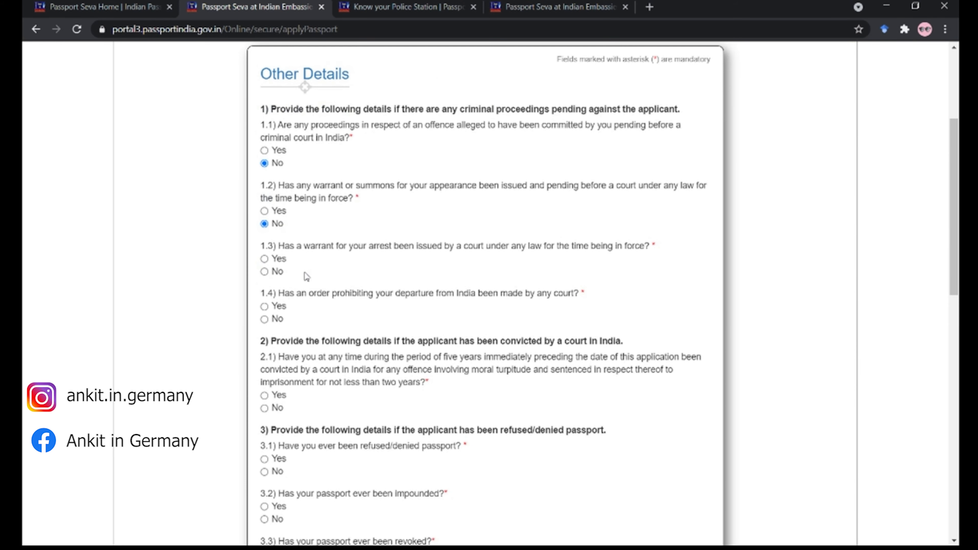
left_click(265, 272)
scroll(331, 273, "down", 2)
left_click(265, 256)
scroll(270, 259, "down", 2)
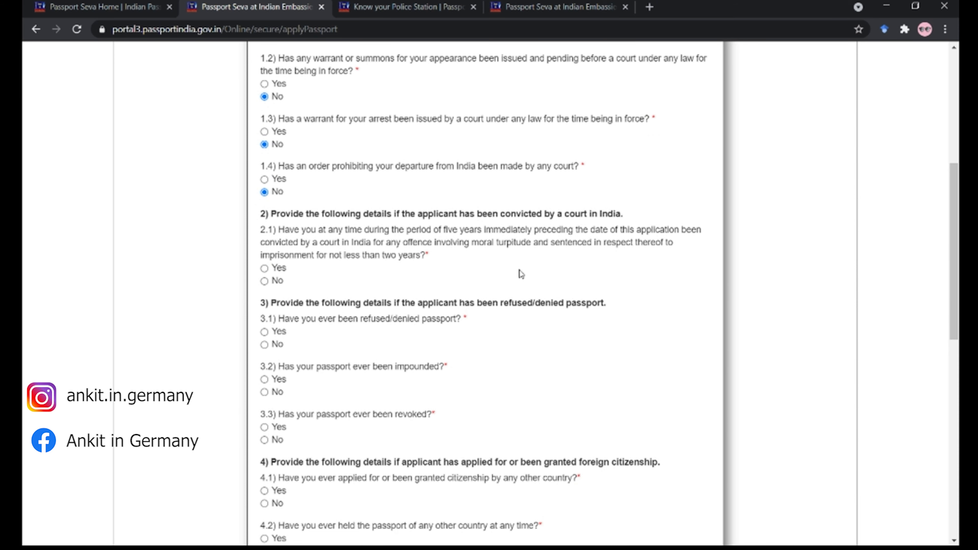
left_click(265, 281)
scroll(268, 284, "down", 2)
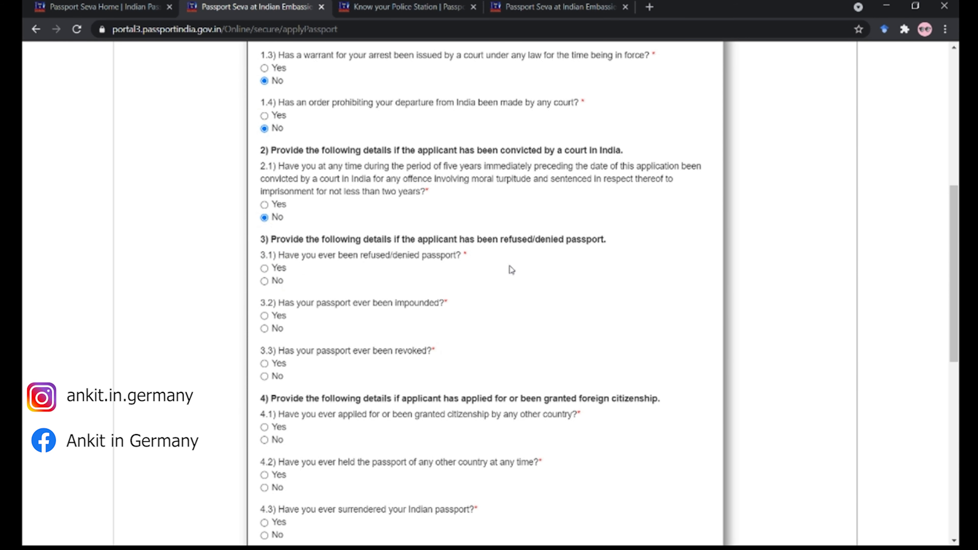
left_click(265, 281)
scroll(324, 277, "down", 4)
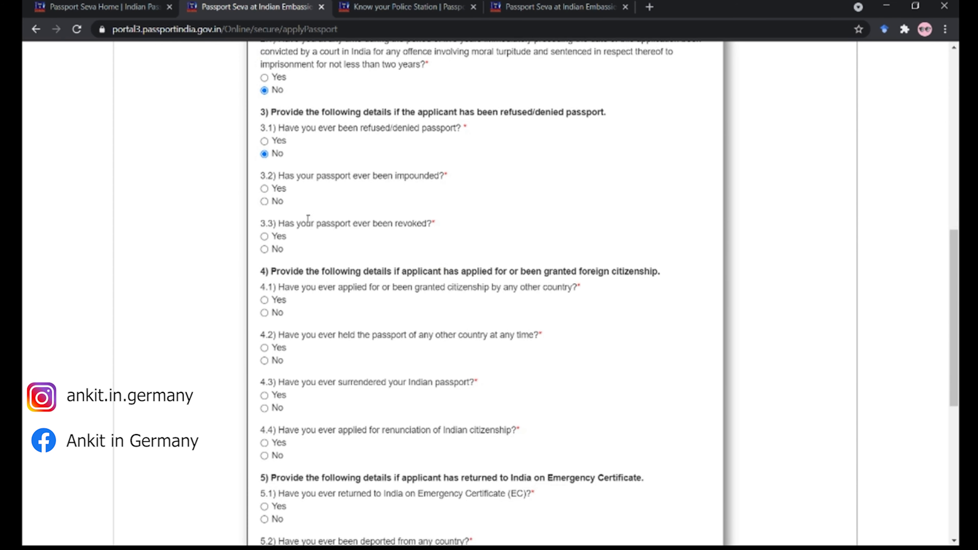
scroll(265, 217, "down", 2)
left_click(264, 186)
- Answer No to questions 4.1–5.3 on foreign citizenship, Emergency Certificate and repatriation, then save
scroll(269, 193, "down", 2)
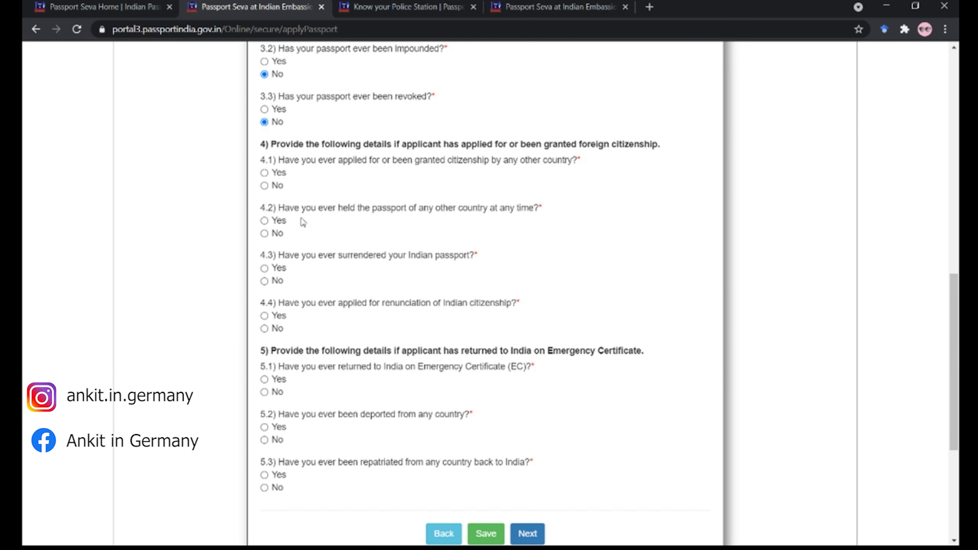
left_click(270, 190)
left_click(265, 233)
left_click(265, 281)
scroll(266, 281, "down", 2)
left_click(265, 270)
scroll(267, 273, "down", 2)
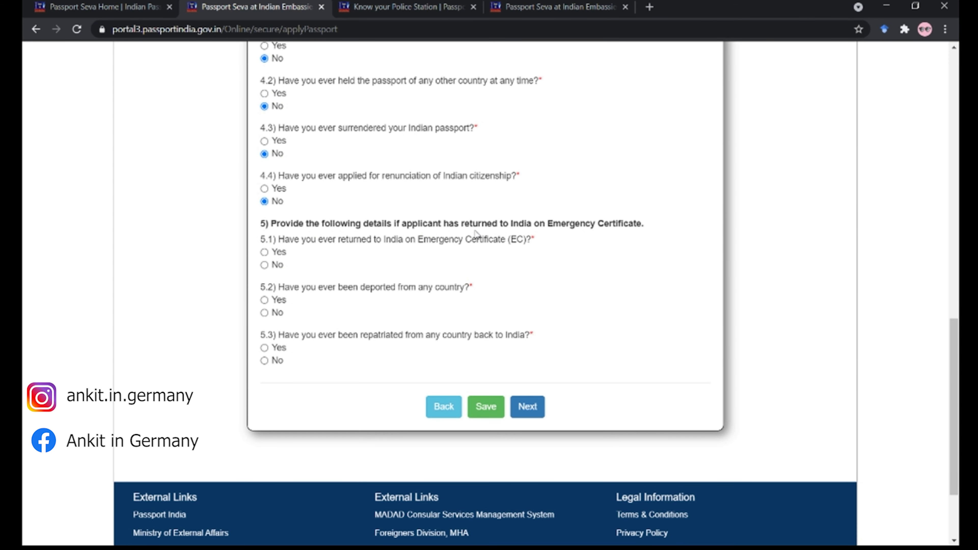
left_click(265, 266)
left_click(264, 360)
left_click(486, 407)
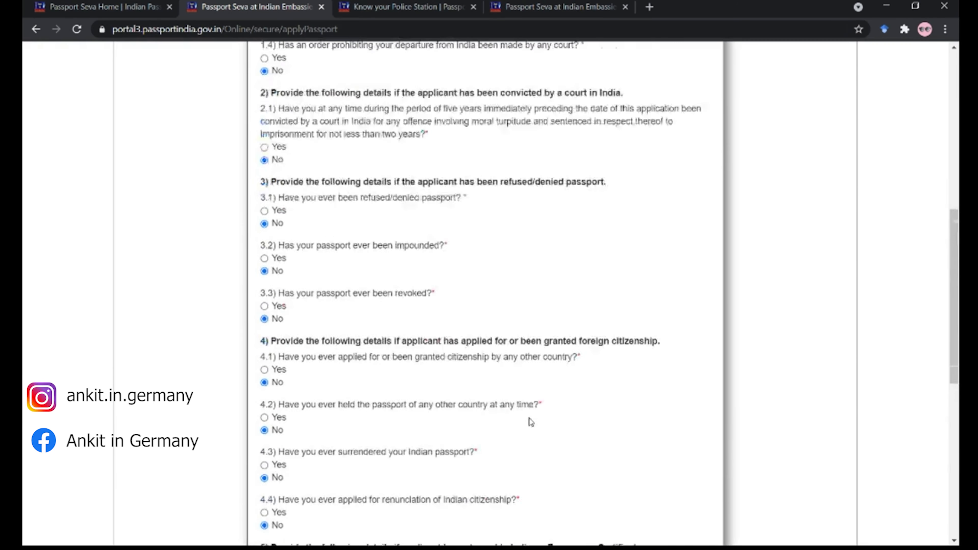
scroll(531, 422, "down", 8)
left_click(539, 432)
scroll(378, 134, "down", 3)
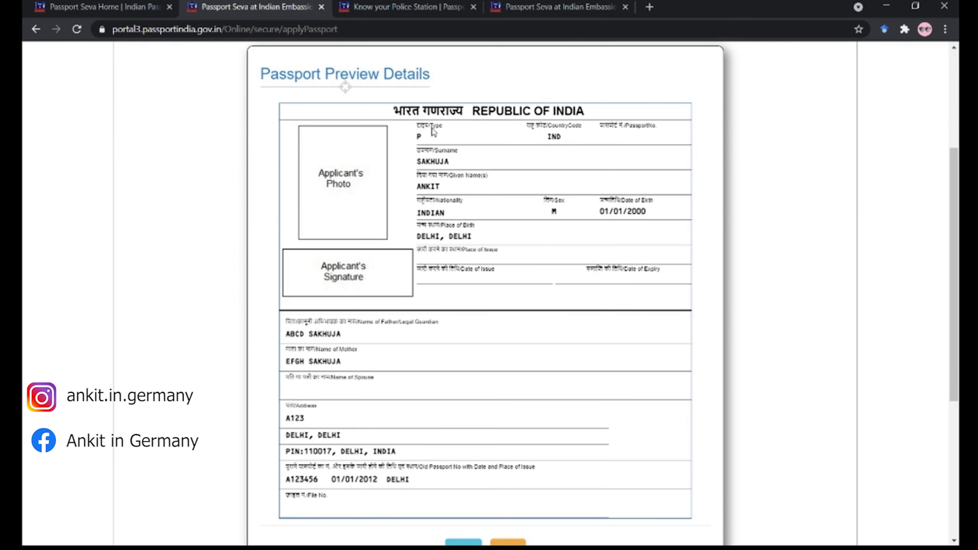
- Accept the Passport Preview page and confirm the CAUTION dialog with OK
double_click(434, 161)
left_click(466, 213)
scroll(316, 495, "down", 2)
left_click(508, 486)
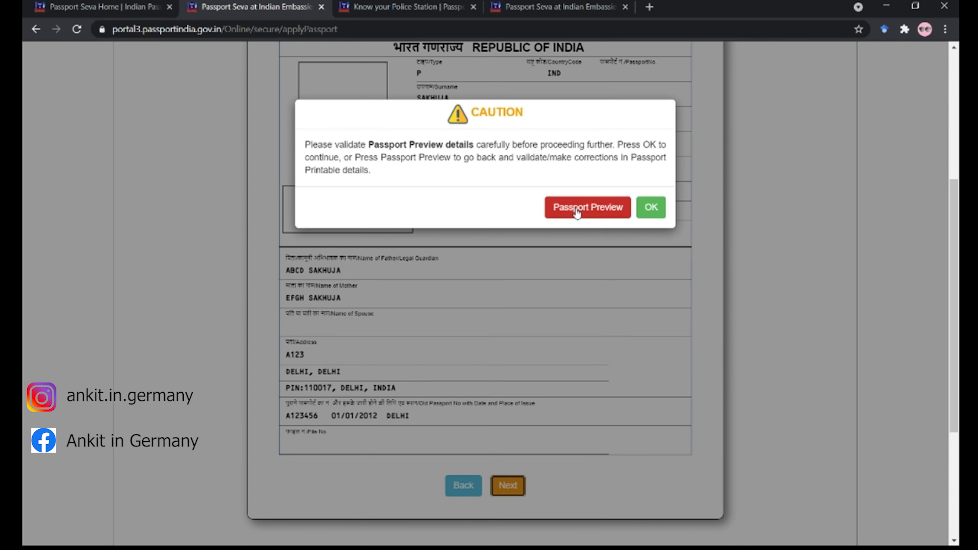
left_click(650, 207)
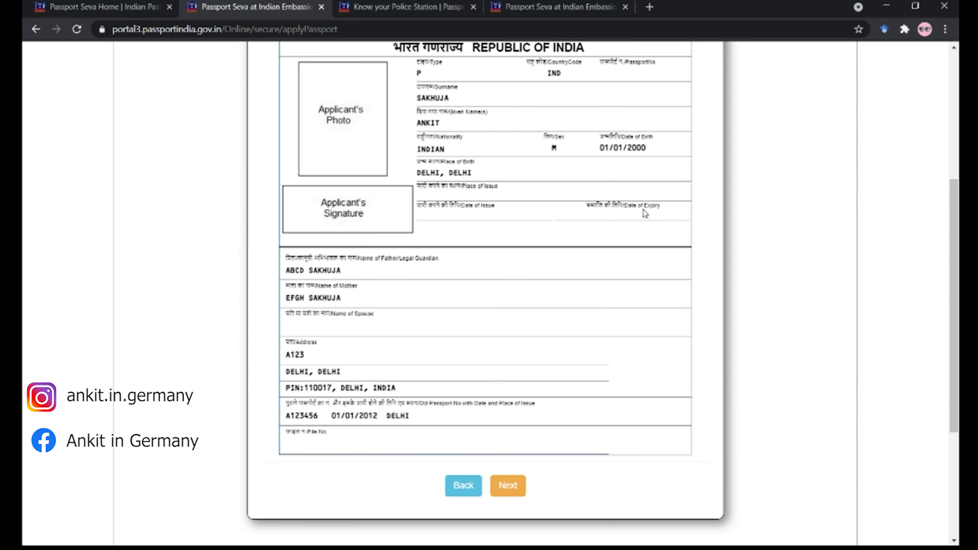
scroll(610, 215, "down", 1)
scroll(162, 127, "up", 1)
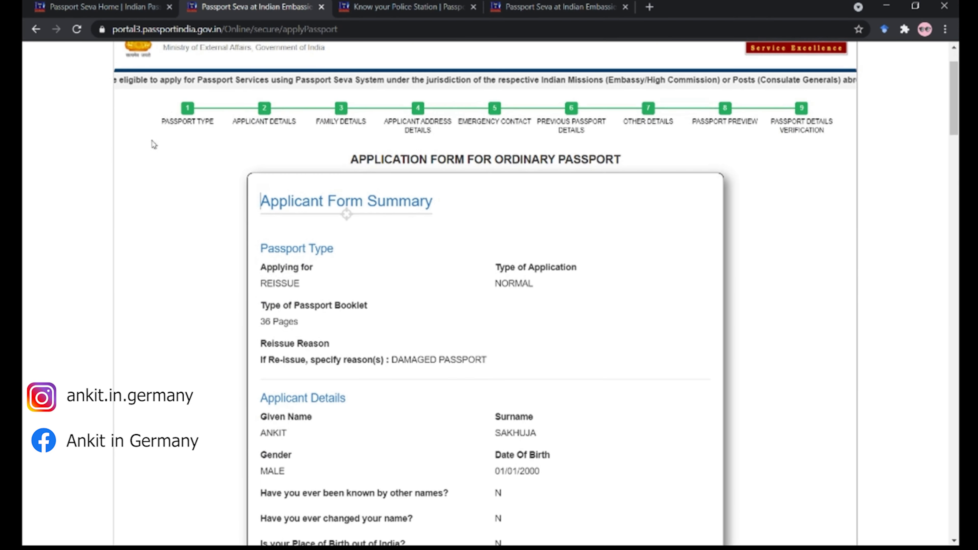
- Tick 'I agree' on the summary declaration, enter BERLIN as the place, and submit the application
scroll(610, 201, "down", 9)
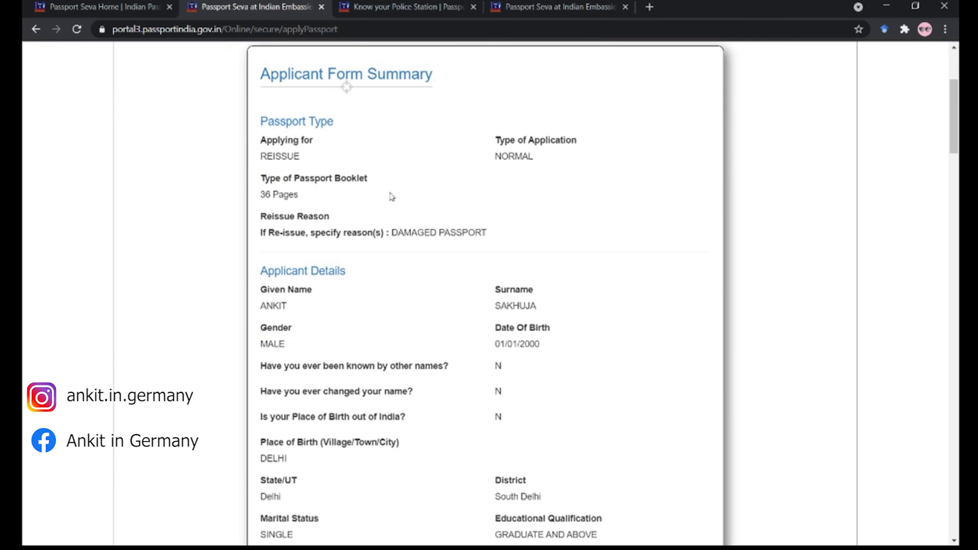
scroll(542, 217, "down", 17)
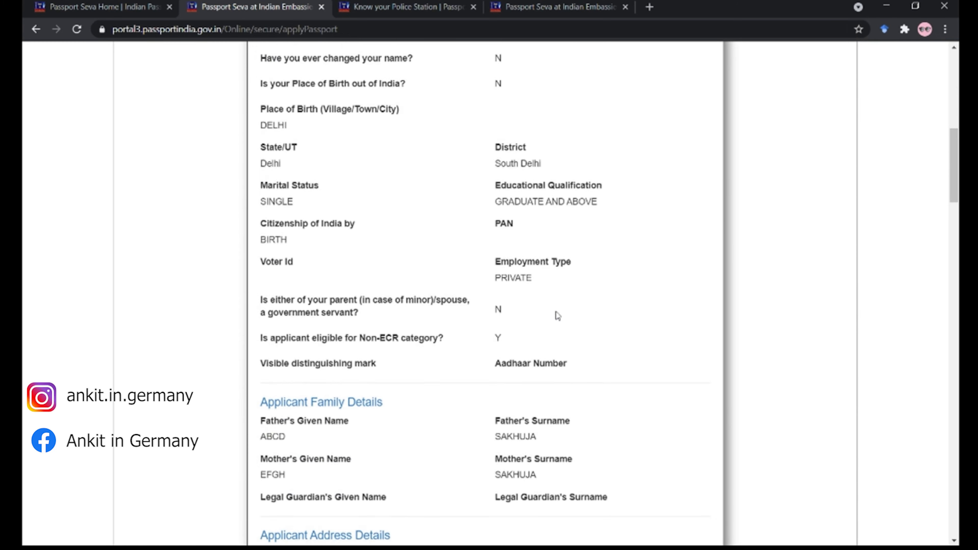
scroll(444, 280, "down", 20)
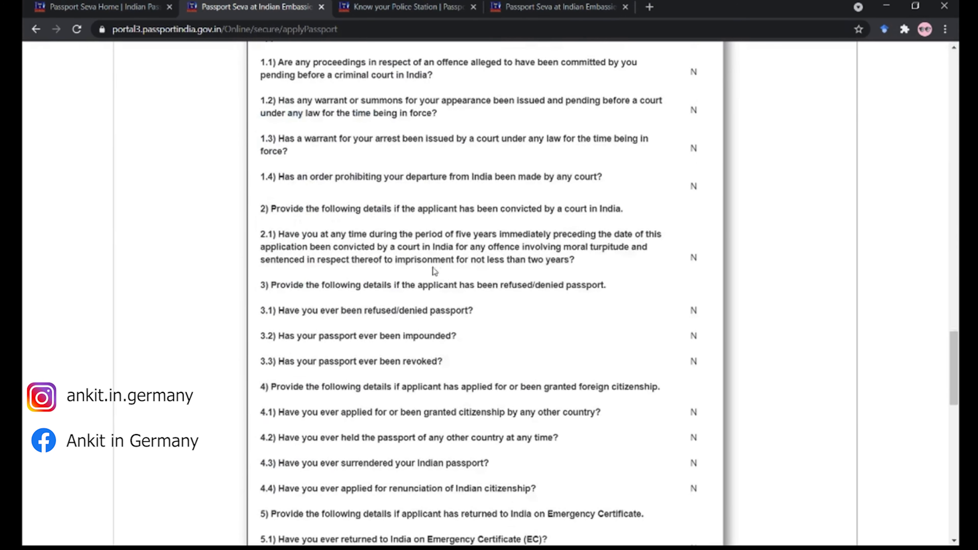
scroll(445, 303, "down", 10)
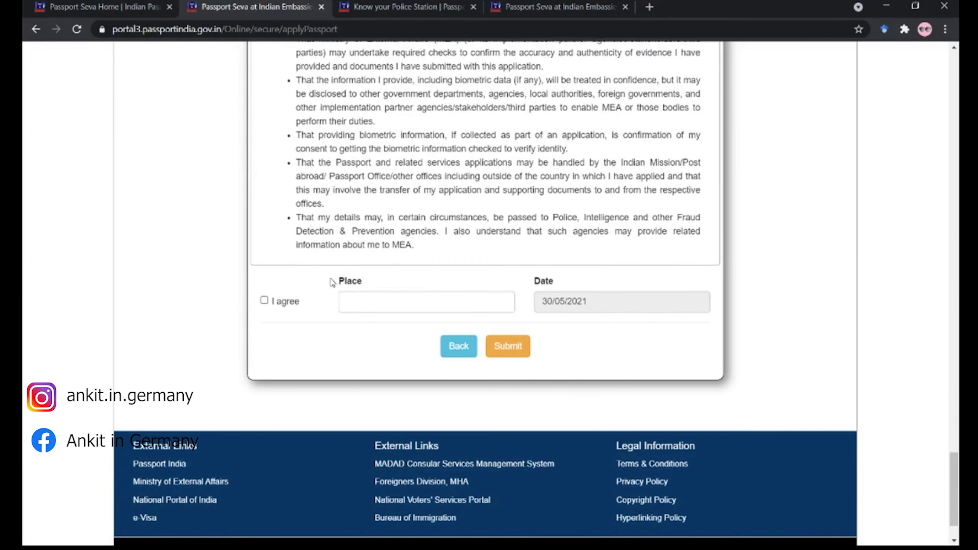
left_click(265, 300)
left_click(408, 305)
type("BERLIN")
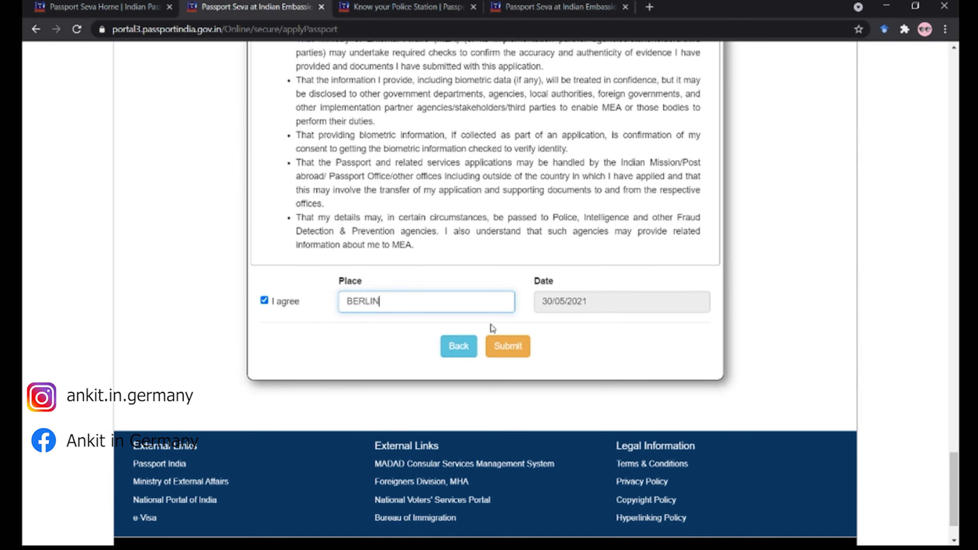
left_click(522, 355)
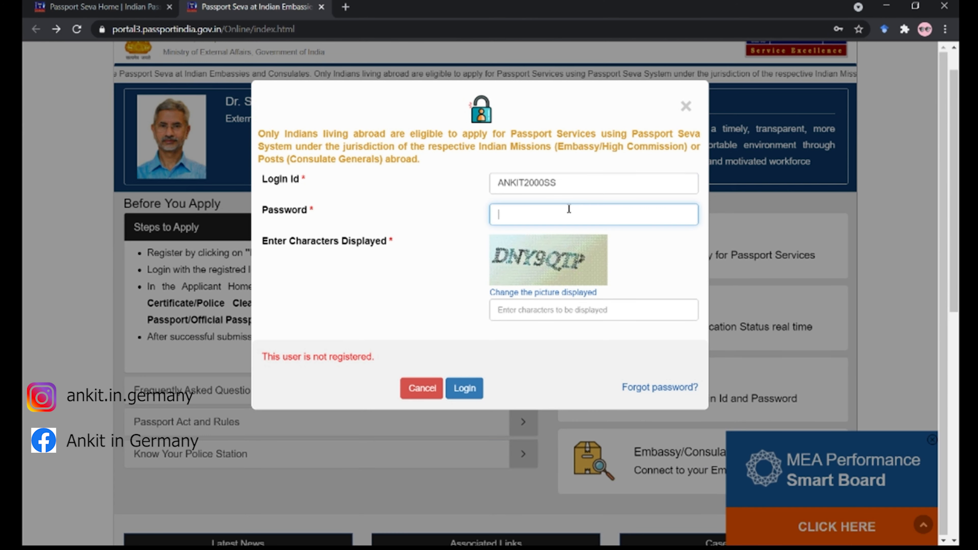
- Log back in with the account password and the displayed captcha code
type("***********")
key("Tab")
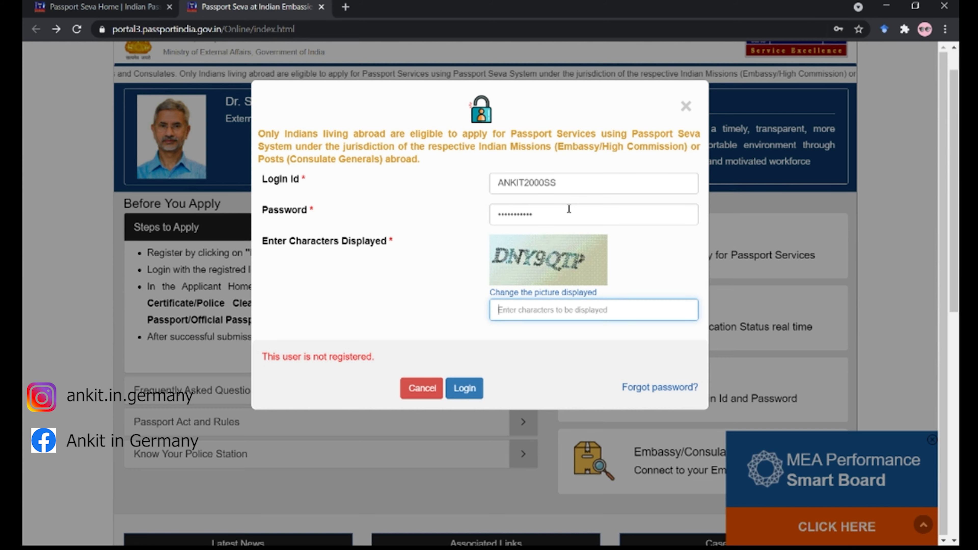
type("DNY9QTP")
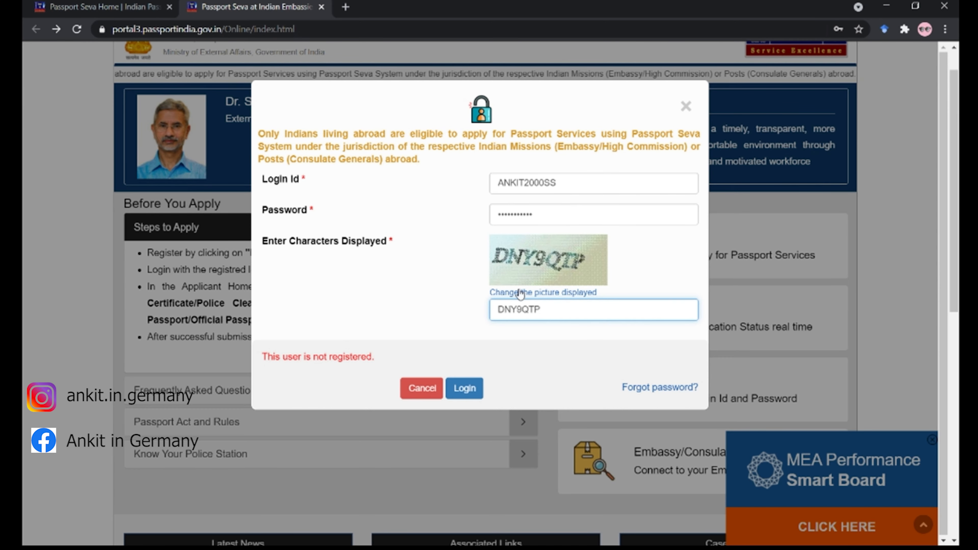
left_click(477, 392)
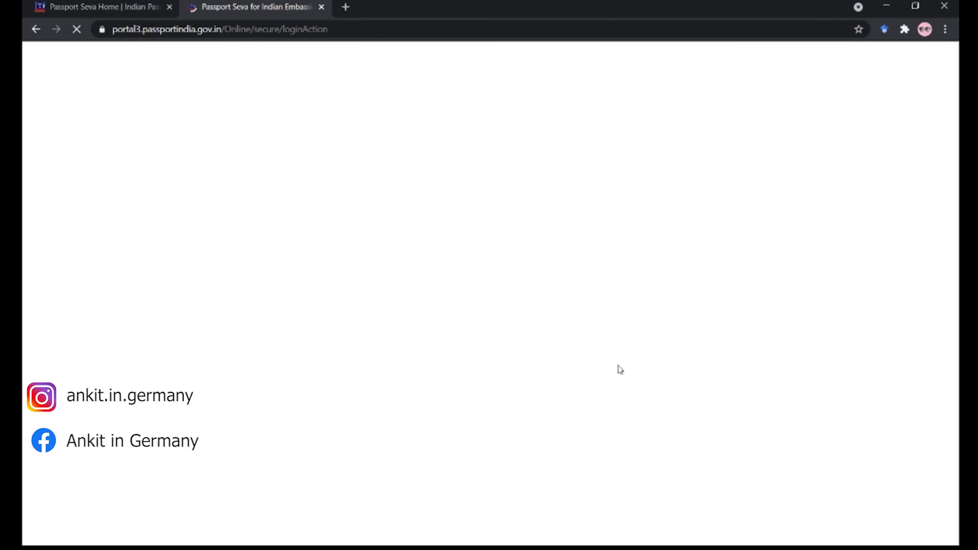
- Select the saved passport application row on the Applicant Home page
scroll(336, 347, "down", 3)
scroll(336, 347, "down", 2)
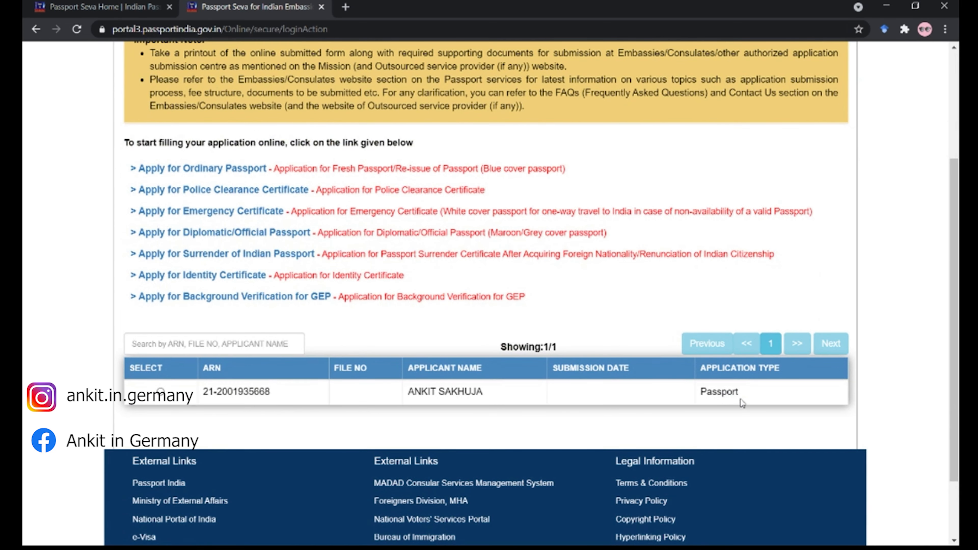
left_click(161, 391)
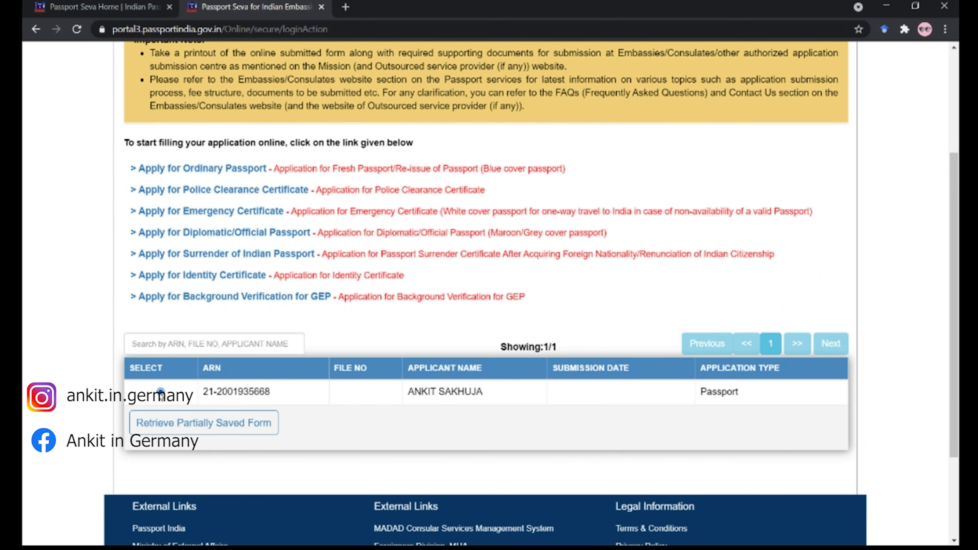